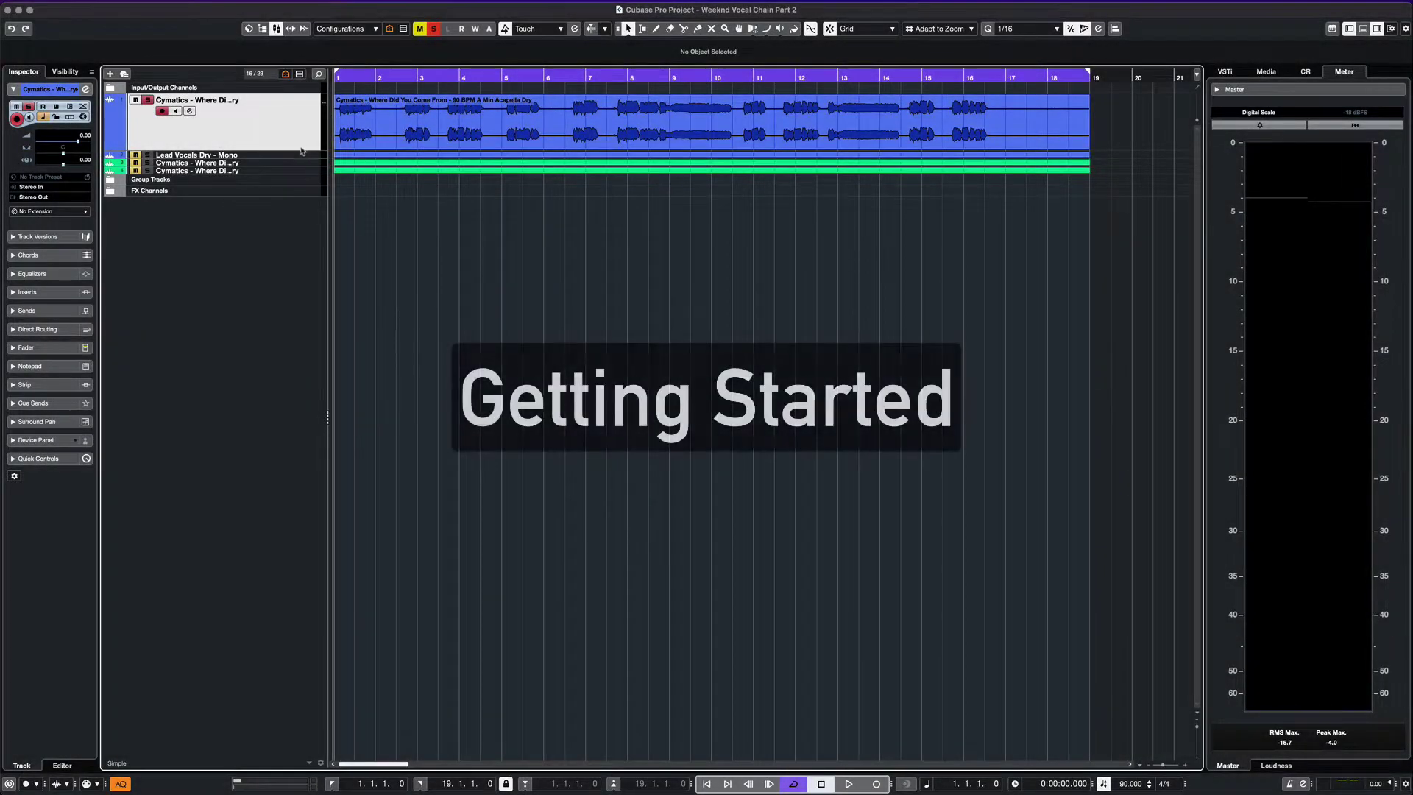
- Audition the dry Cymatics acapella on an enlarged track up to about bar 9, then restore its height
{"action": "left_click_drag", "start_coordinate": [299, 150], "coordinate": [301, 413]}
{"action": "scroll", "coordinate": [495, 306], "scroll_direction": "up", "scroll_amount": 5}
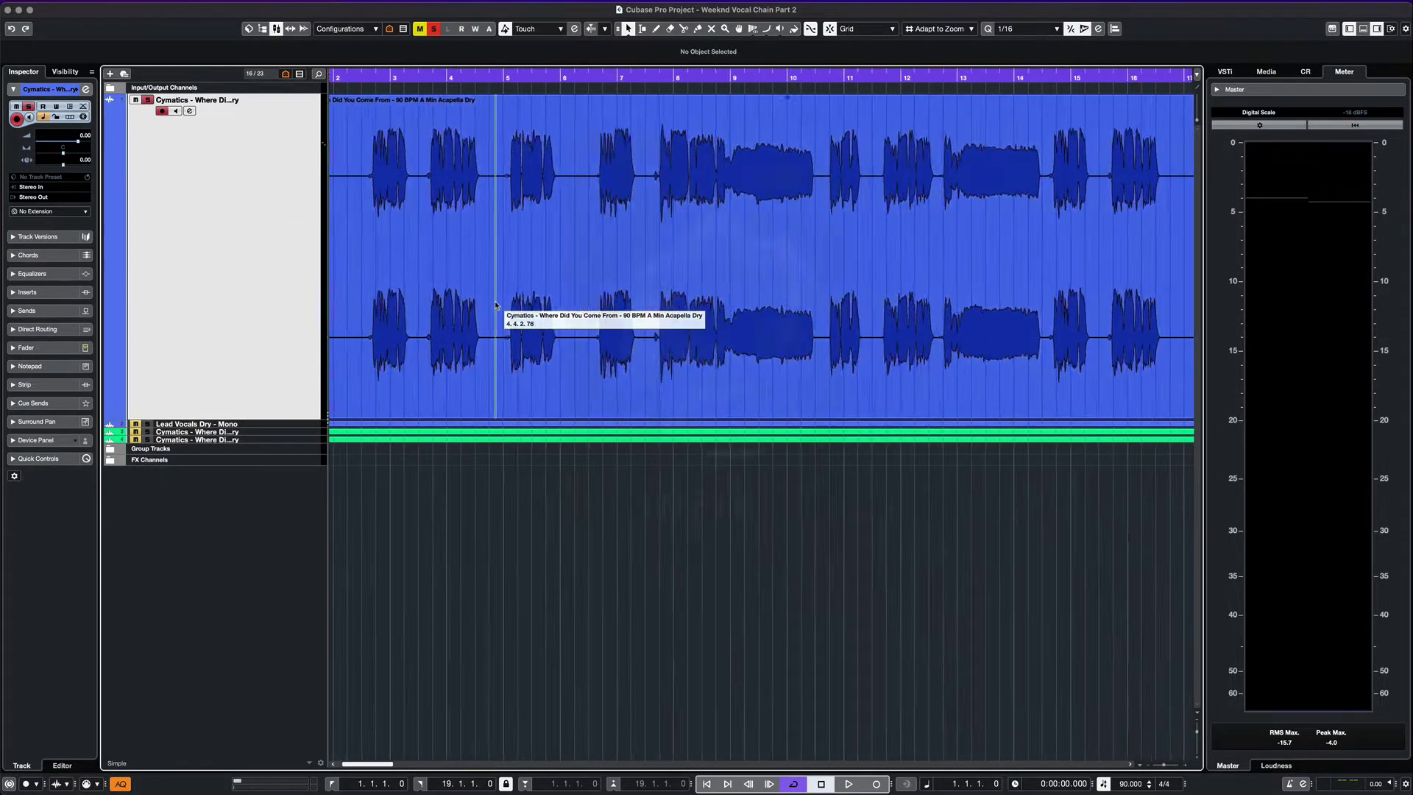
{"action": "scroll", "coordinate": [495, 306], "scroll_direction": "left", "scroll_amount": 3}
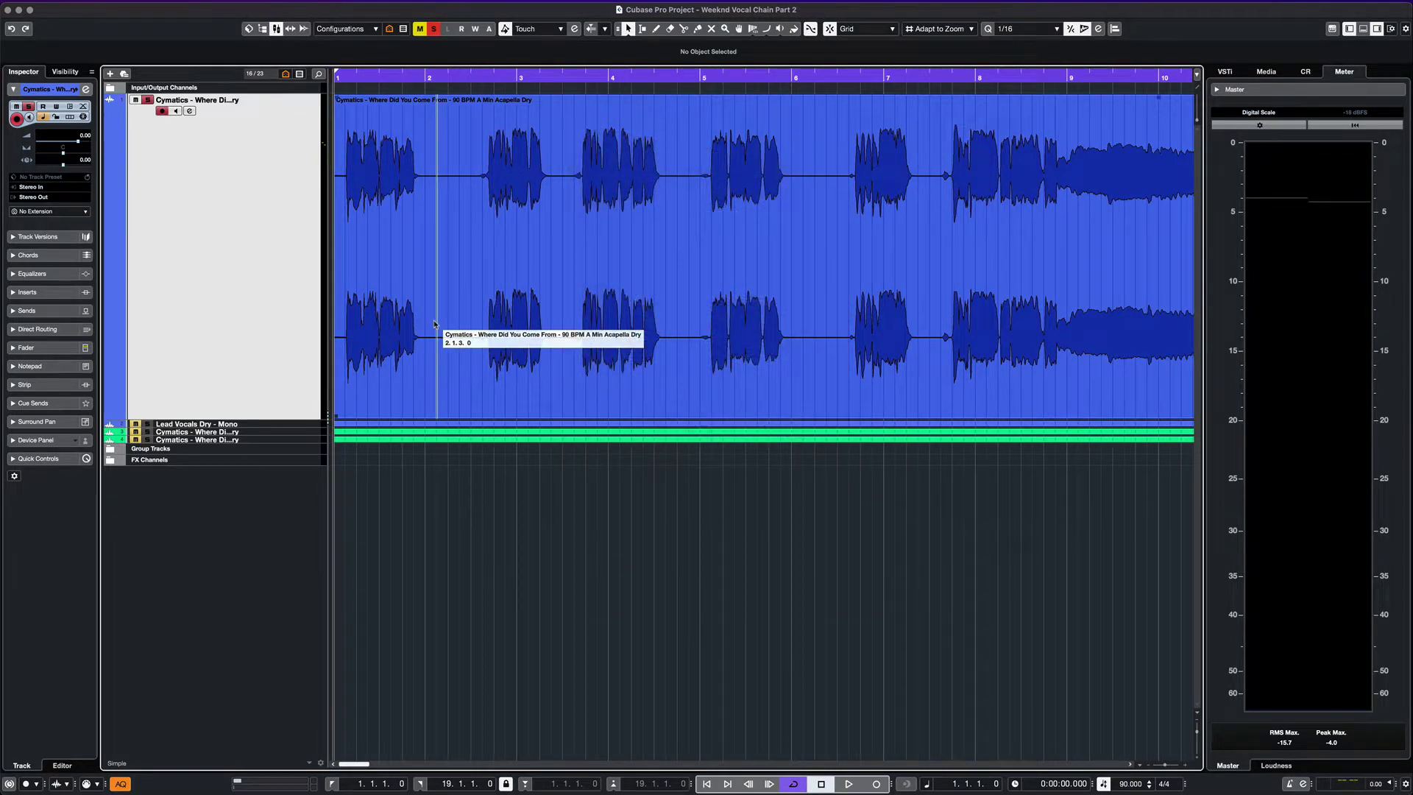
{"action": "key", "text": "space"}
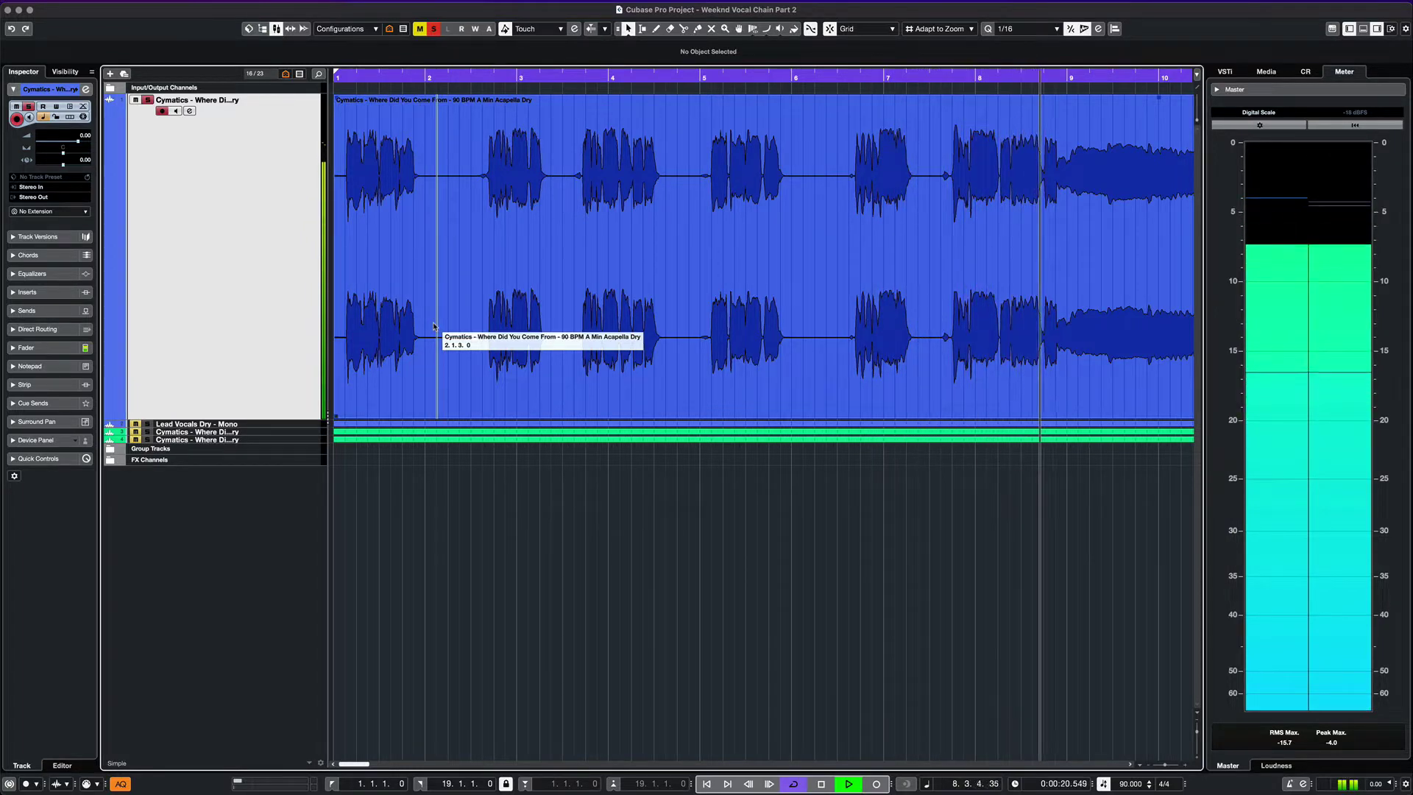
{"action": "key", "text": "space"}
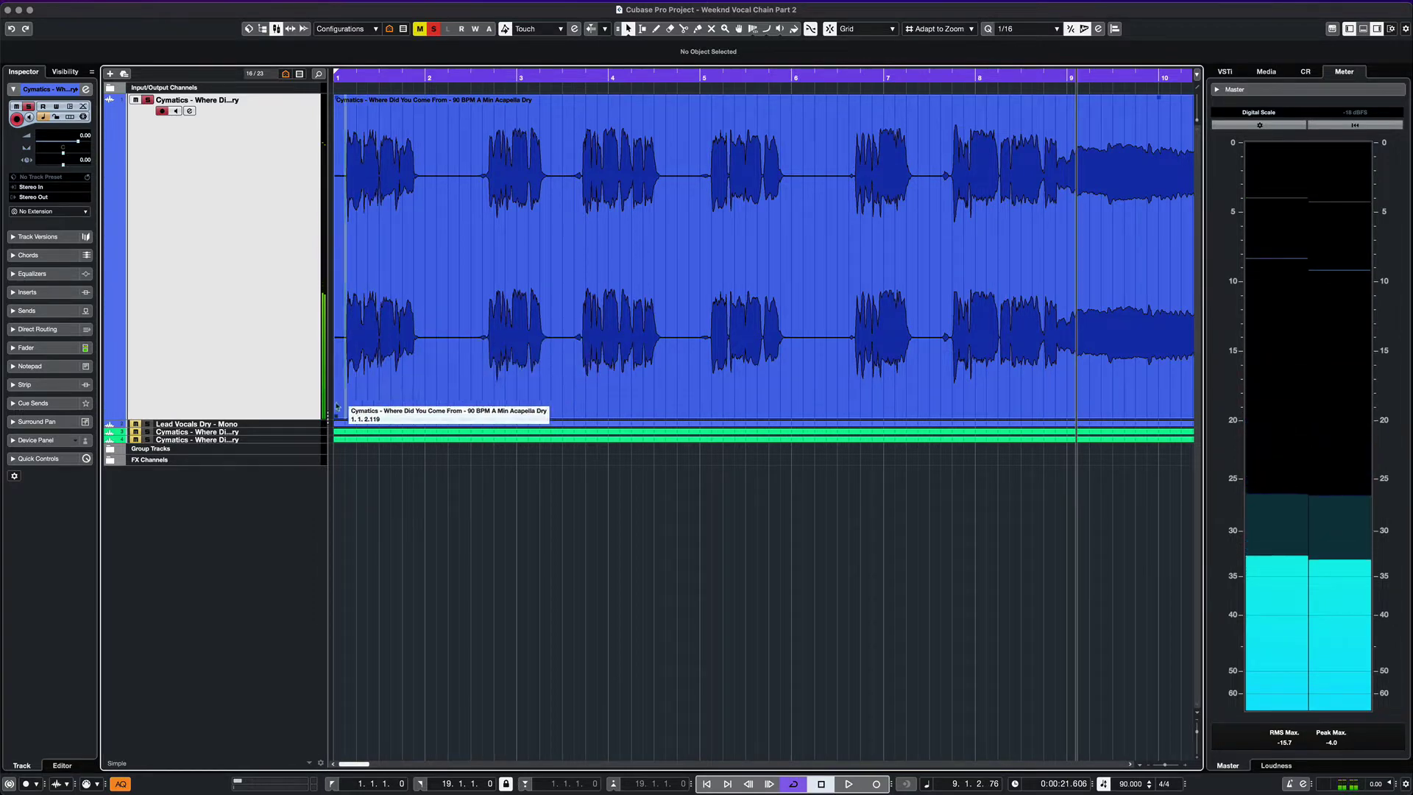
{"action": "left_click_drag", "start_coordinate": [300, 425], "coordinate": [292, 145]}
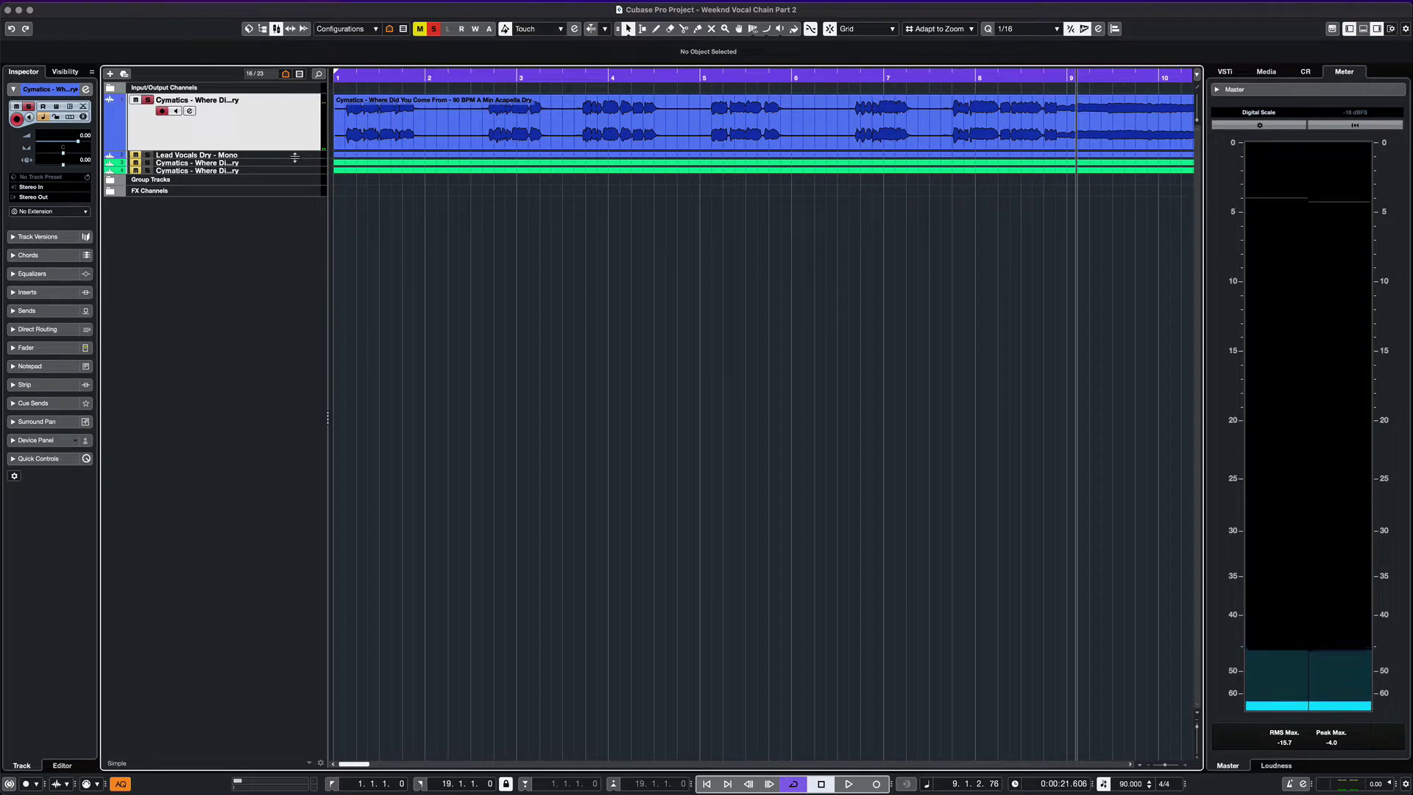
{"action": "left_click", "coordinate": [250, 158]}
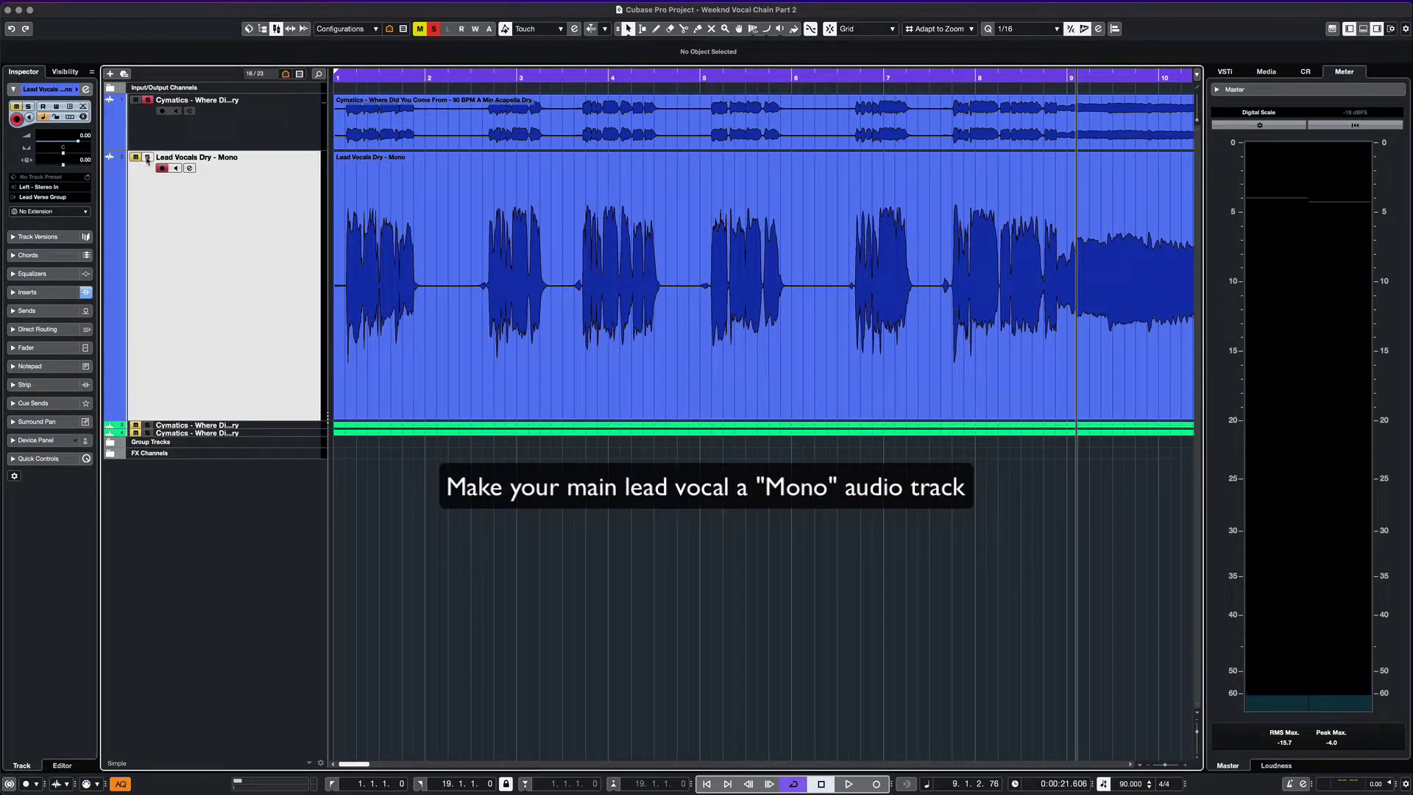
- Mute the Cymatics acapella and zoom in on the Lead Vocals Dry - Mono track
{"action": "left_click", "coordinate": [135, 100]}
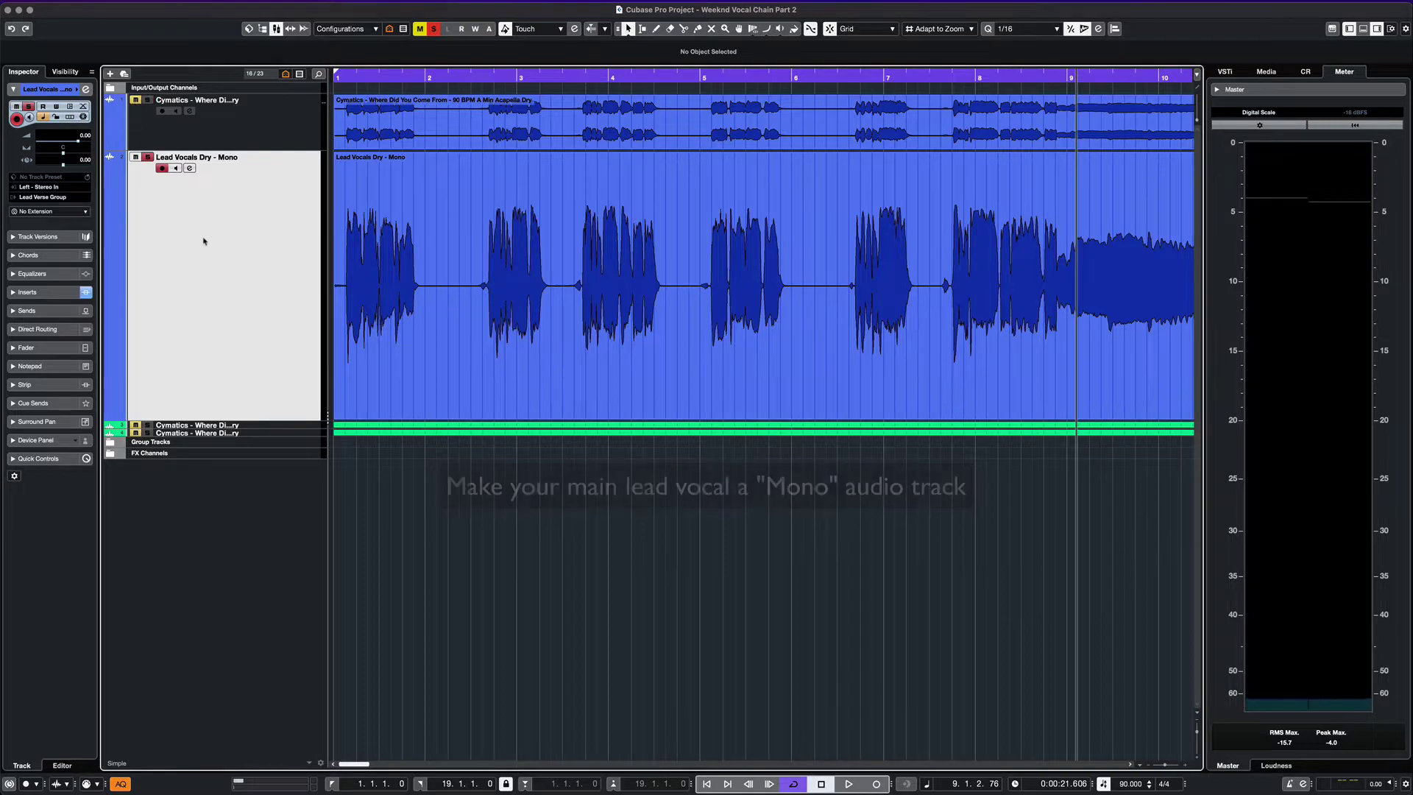
{"action": "scroll", "coordinate": [397, 285], "scroll_direction": "up", "scroll_amount": 3}
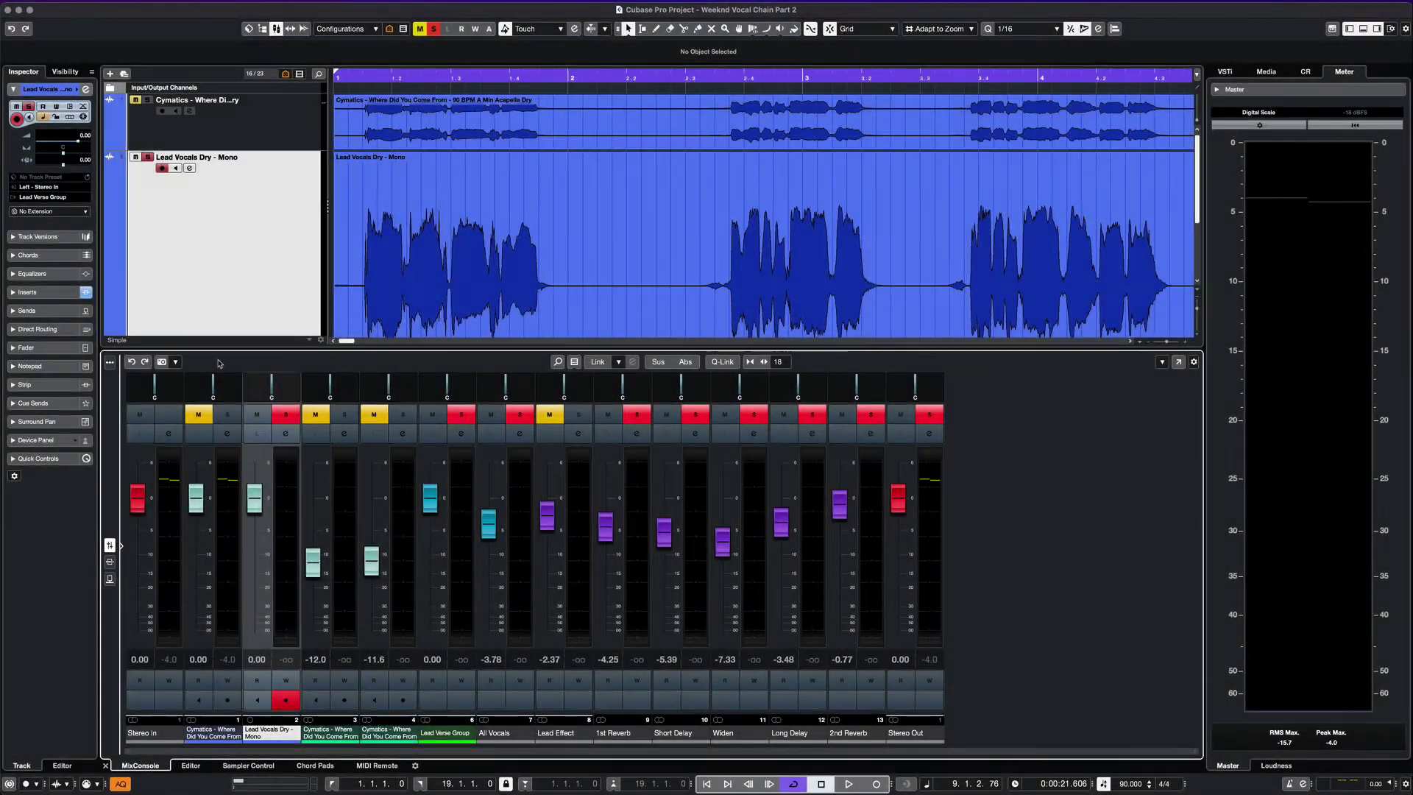
- Review the Waves Tune, DeEsser, Frequency and MultibandCompressor inserts on Lead Vocals Dry
{"action": "left_click", "coordinate": [109, 563]}
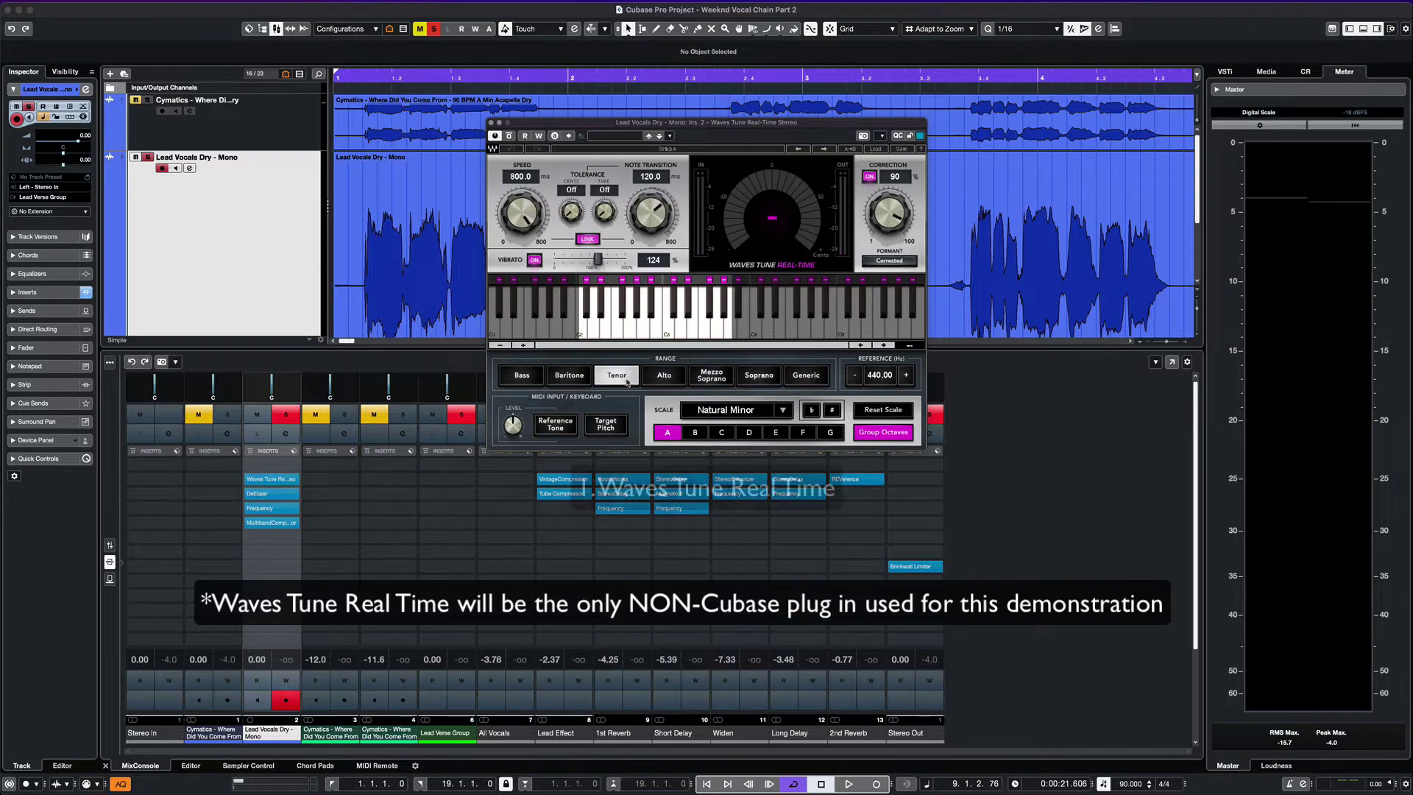
{"action": "left_click", "coordinate": [491, 123]}
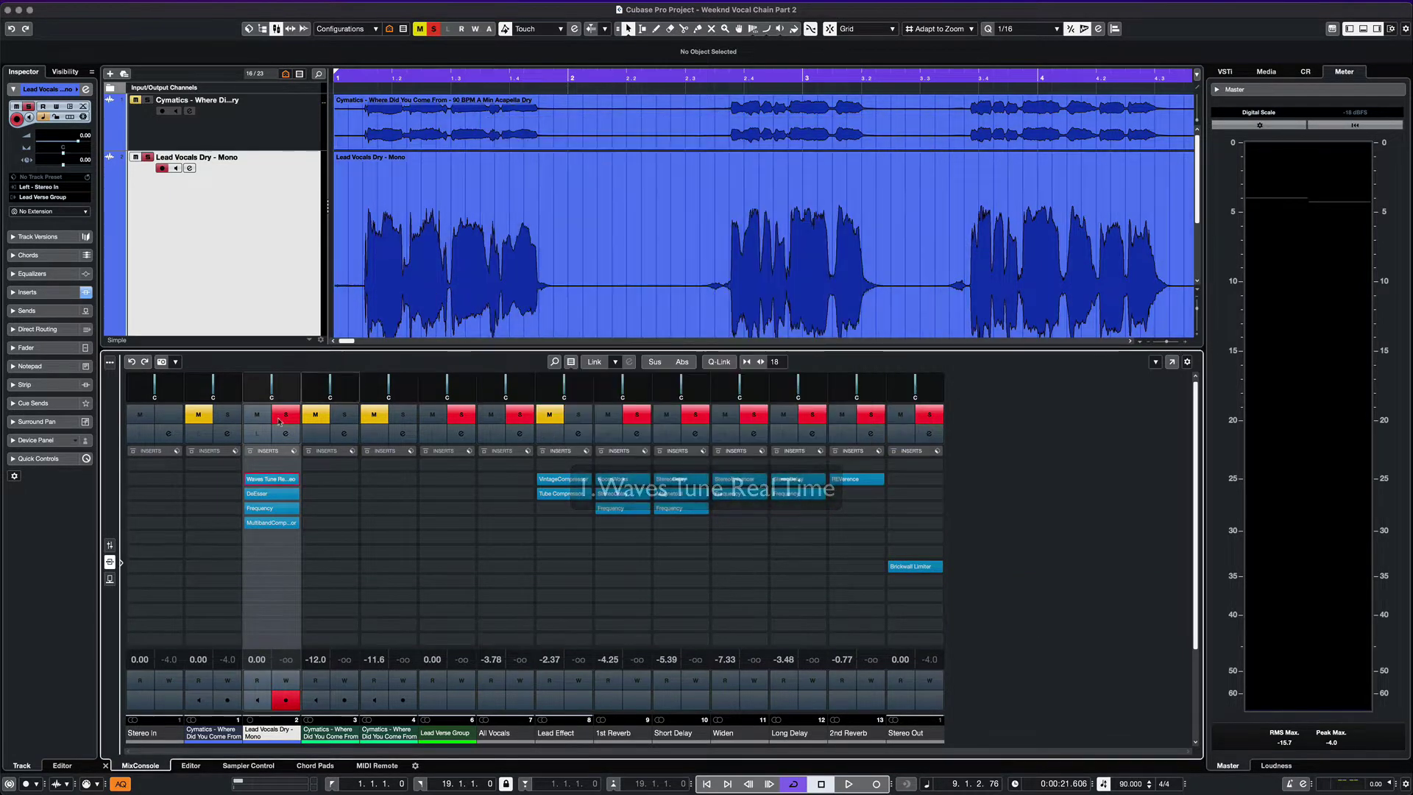
{"action": "left_click", "coordinate": [260, 495]}
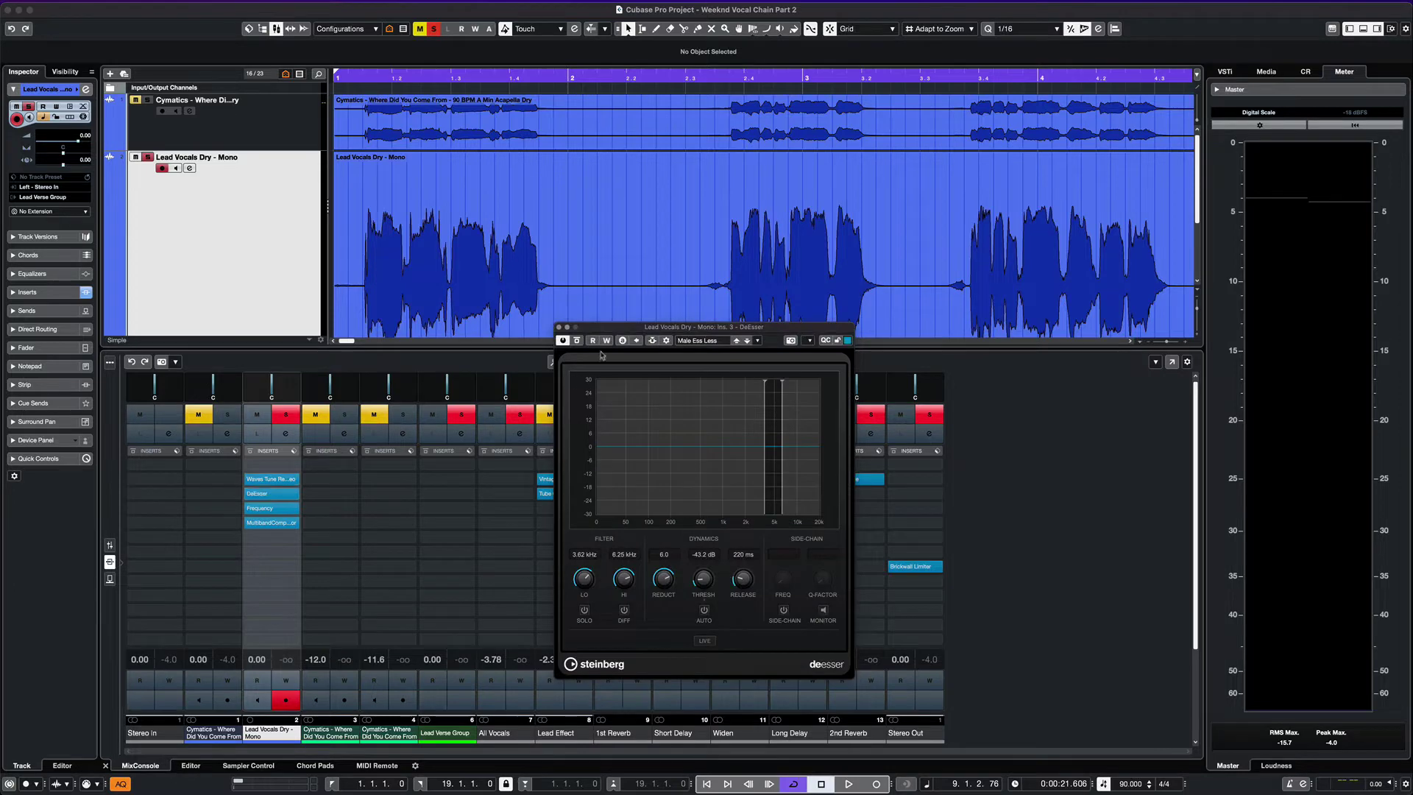
{"action": "left_click", "coordinate": [559, 327]}
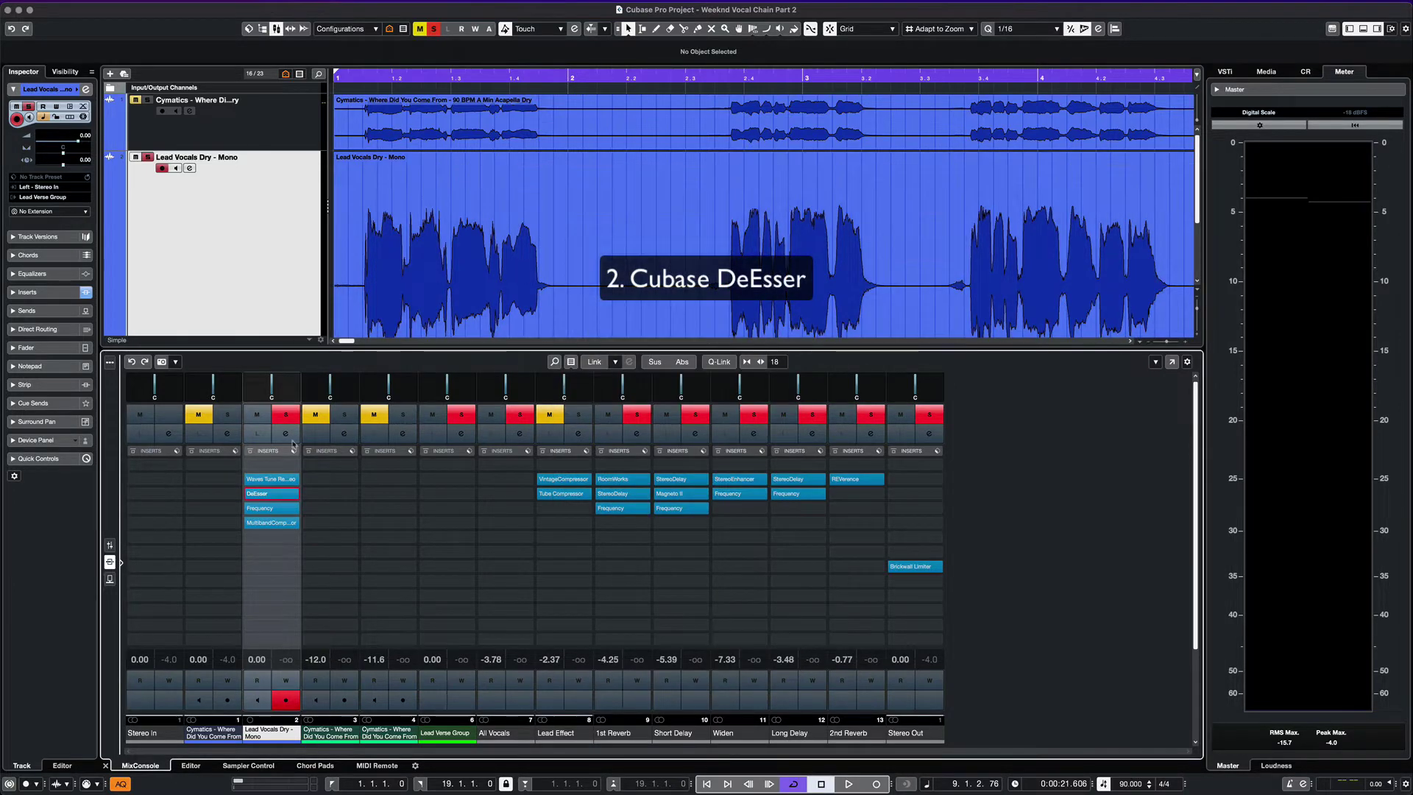
{"action": "left_click", "coordinate": [259, 508]}
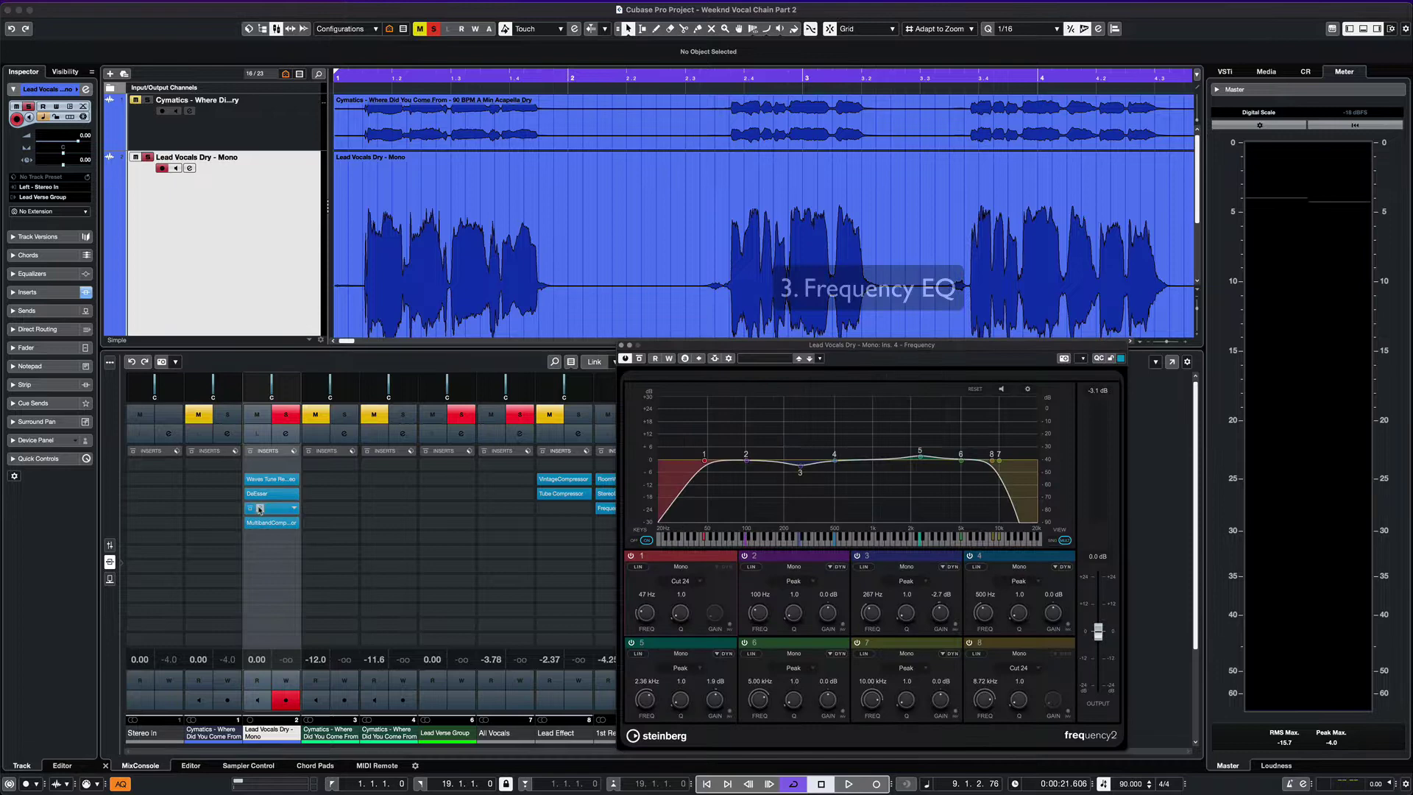
{"action": "left_click", "coordinate": [620, 344]}
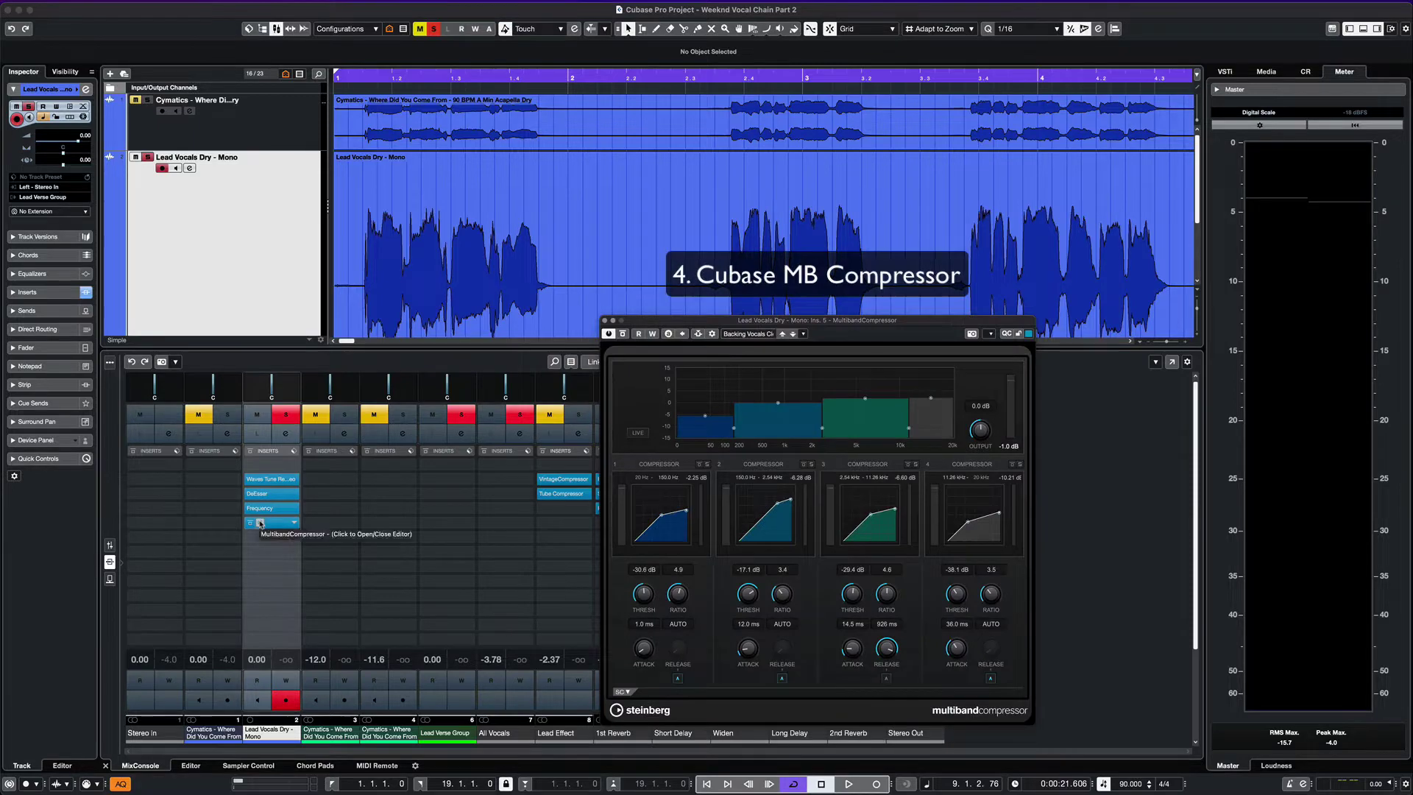
{"action": "left_click", "coordinate": [606, 321]}
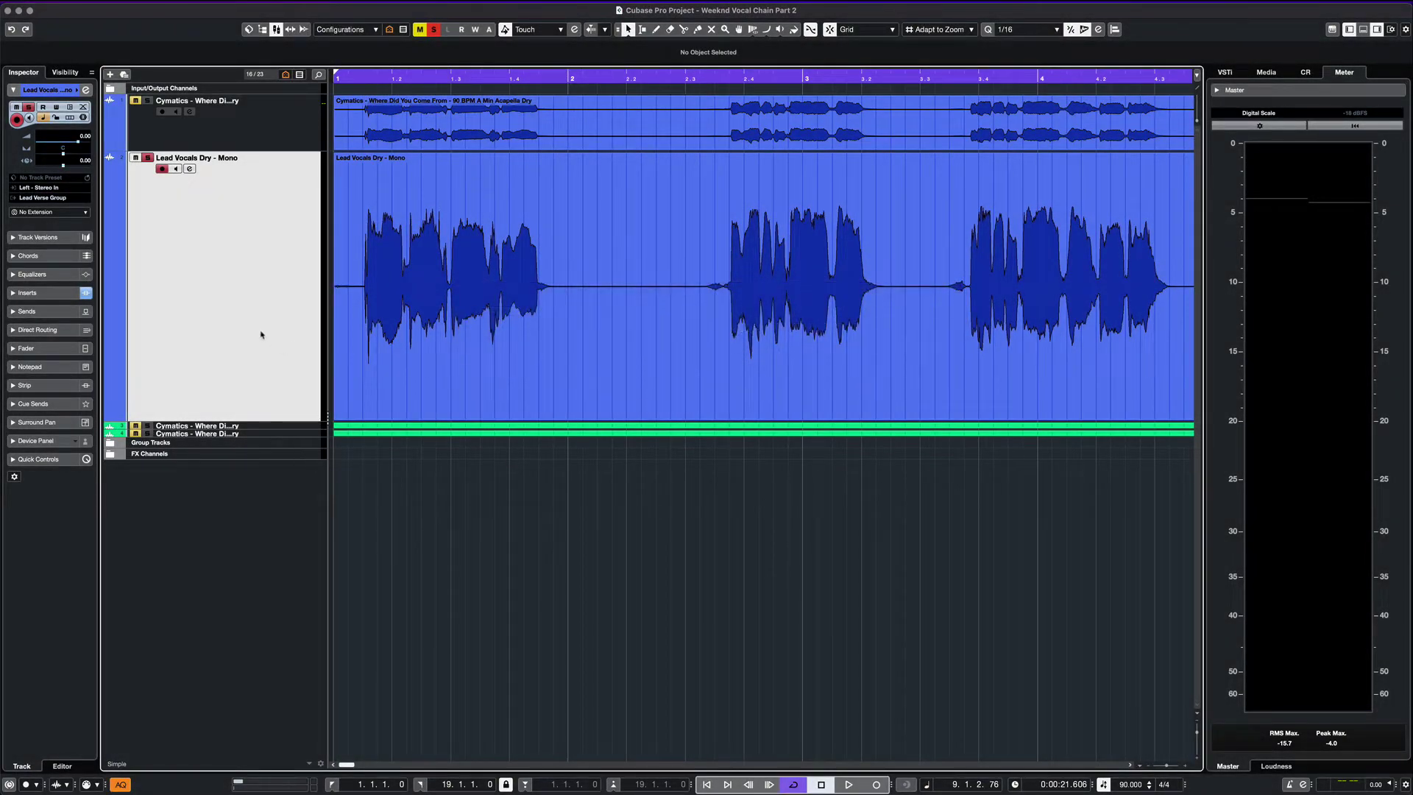
- Confirm the lead vocal outputs to Lead Verse Group and enlarge the Lead 1 Dry and Lead 2 Dry tracks
{"action": "left_click", "coordinate": [67, 198]}
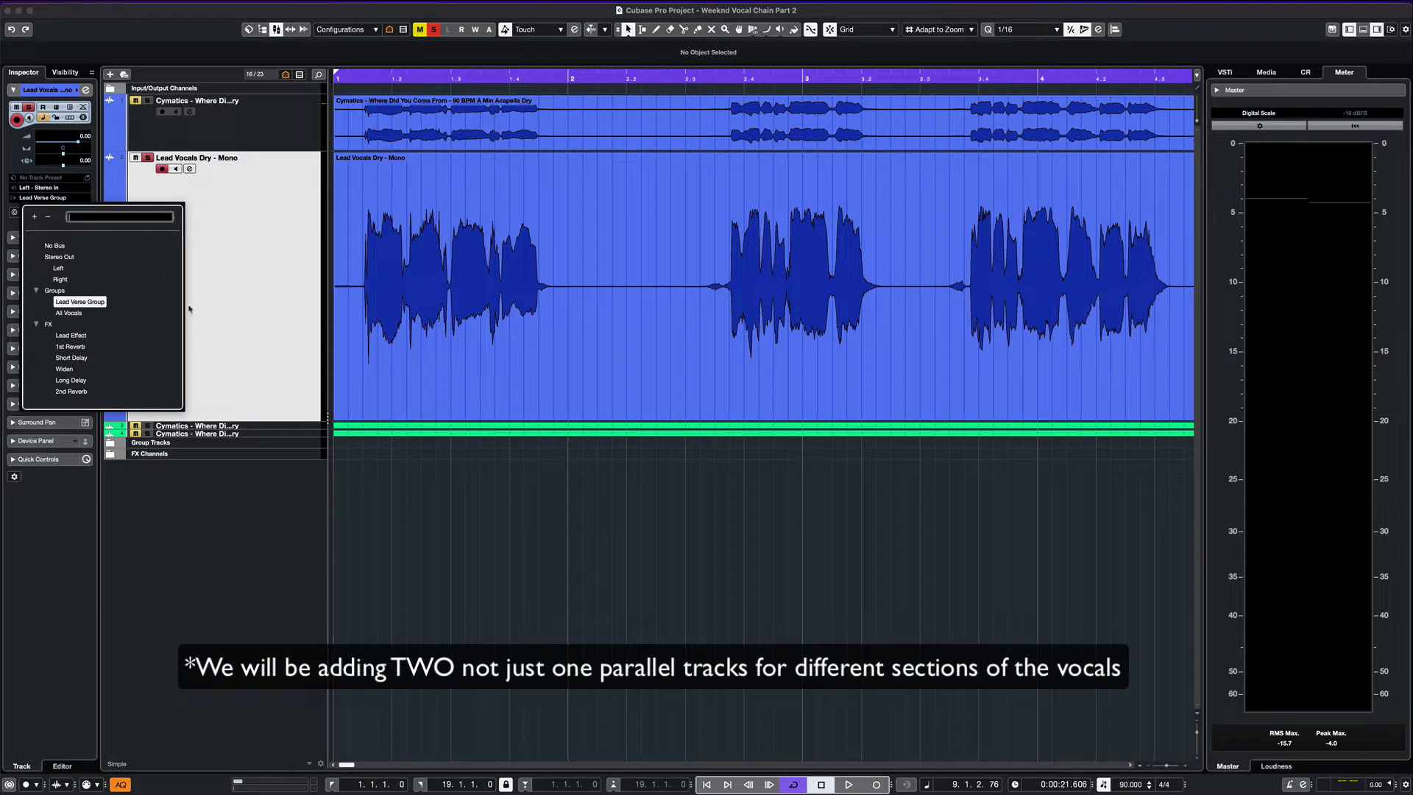
{"action": "left_click", "coordinate": [242, 313]}
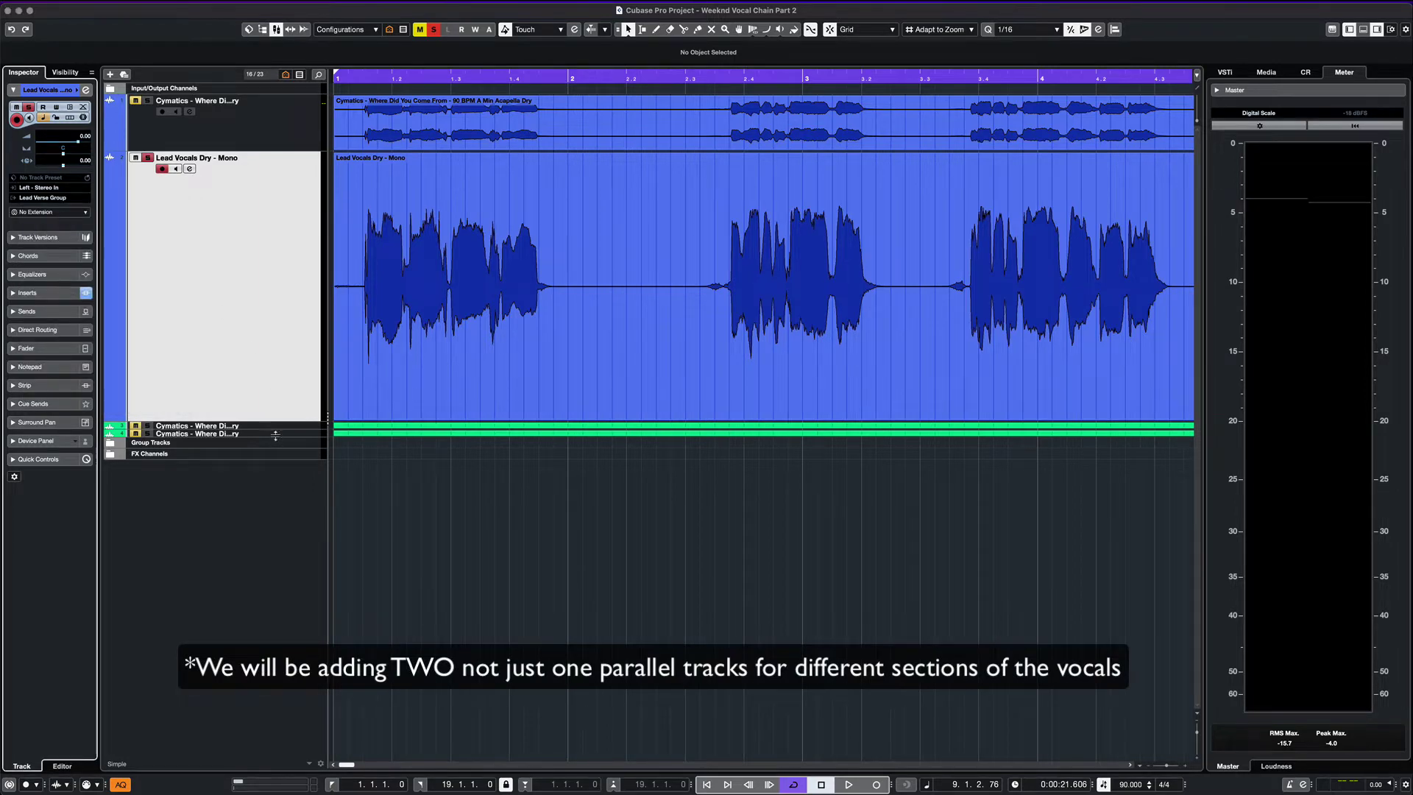
{"action": "left_click", "coordinate": [220, 427]}
{"action": "left_click_drag", "start_coordinate": [276, 431], "coordinate": [276, 636]}
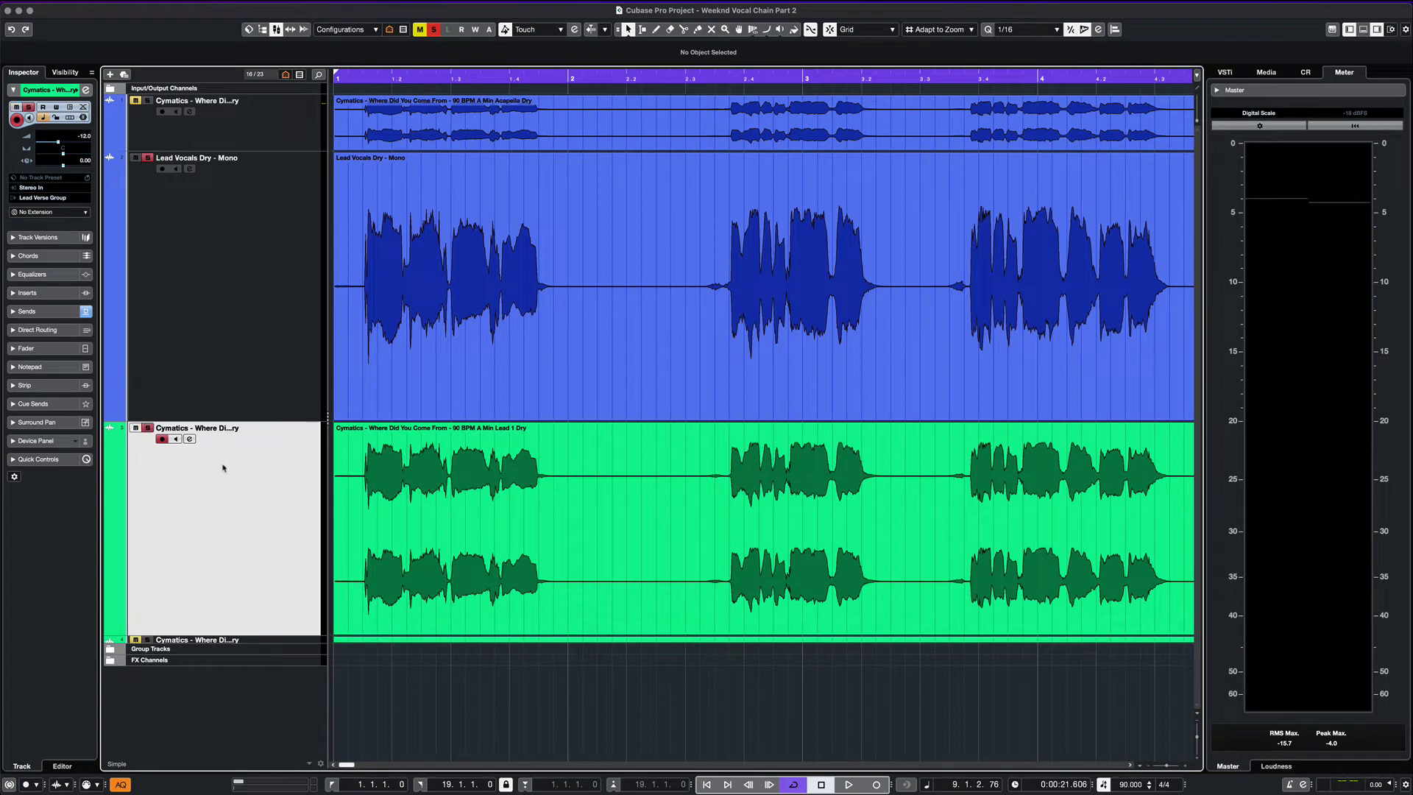
{"action": "left_click_drag", "start_coordinate": [266, 640], "coordinate": [260, 758]}
{"action": "scroll", "coordinate": [261, 523], "scroll_direction": "down", "scroll_amount": 2}
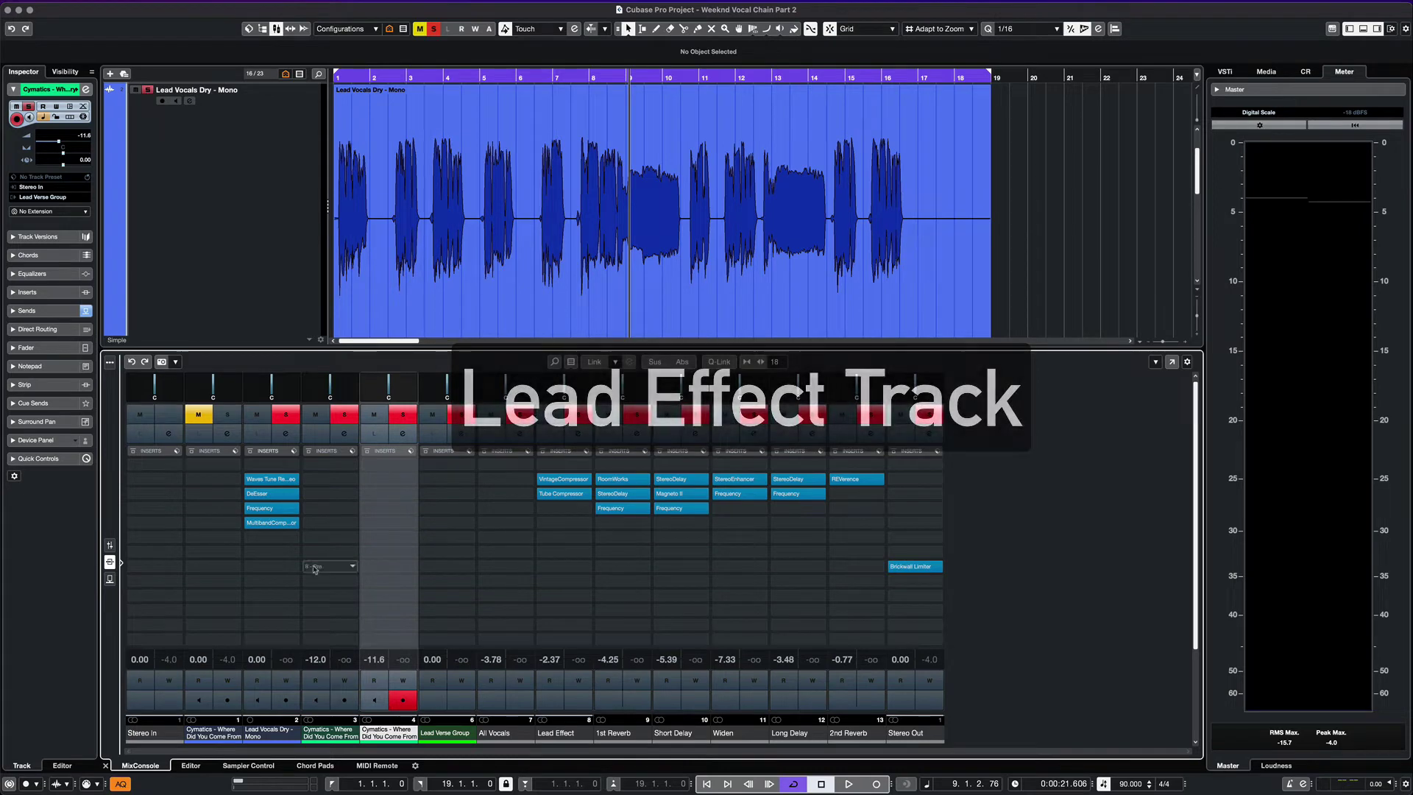
- Move the All Vocals pre-fader divider to slot 4 and inspect Lead Effect's VintageCompressor and Tube Compressor
{"action": "left_click", "coordinate": [110, 546]}
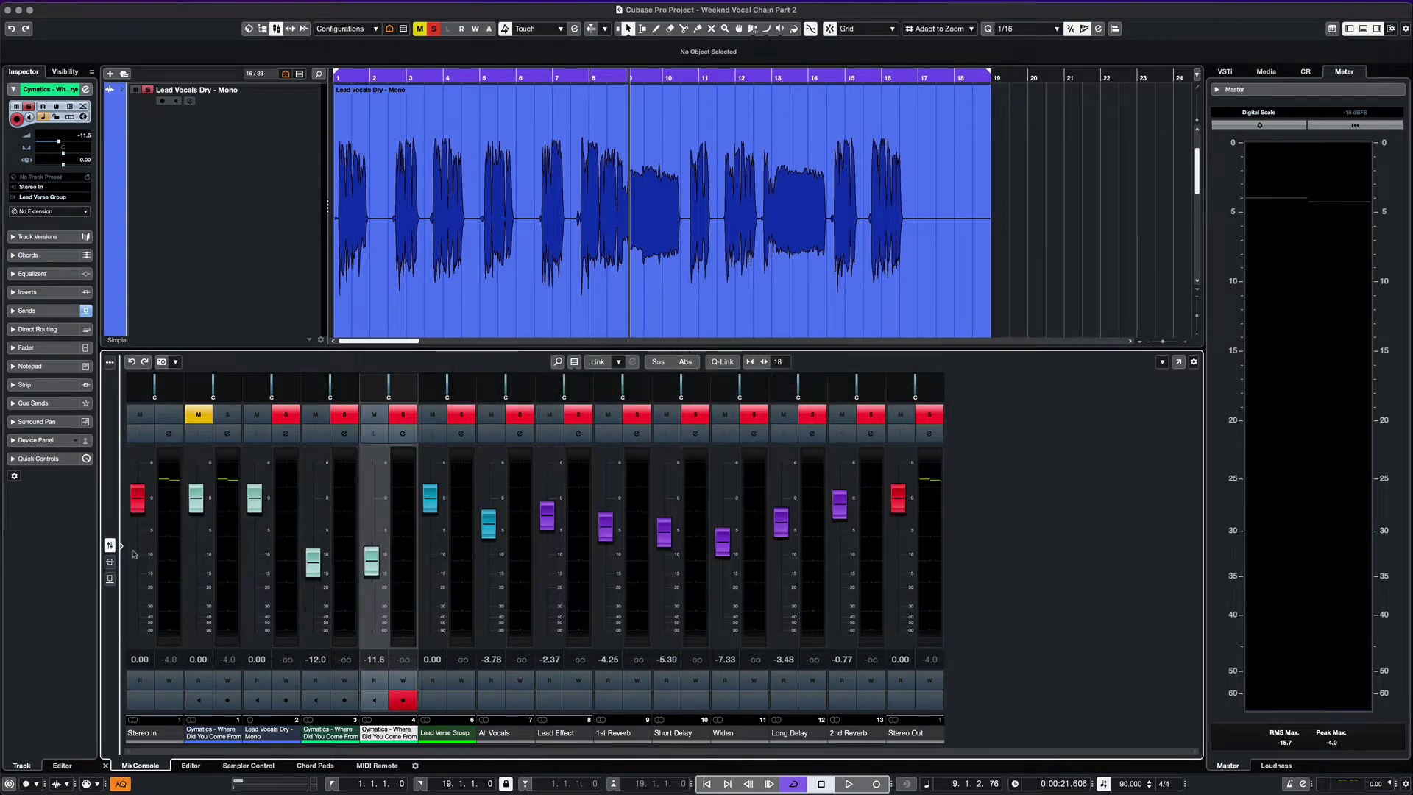
{"action": "left_click", "coordinate": [577, 598]}
{"action": "left_click", "coordinate": [110, 563]}
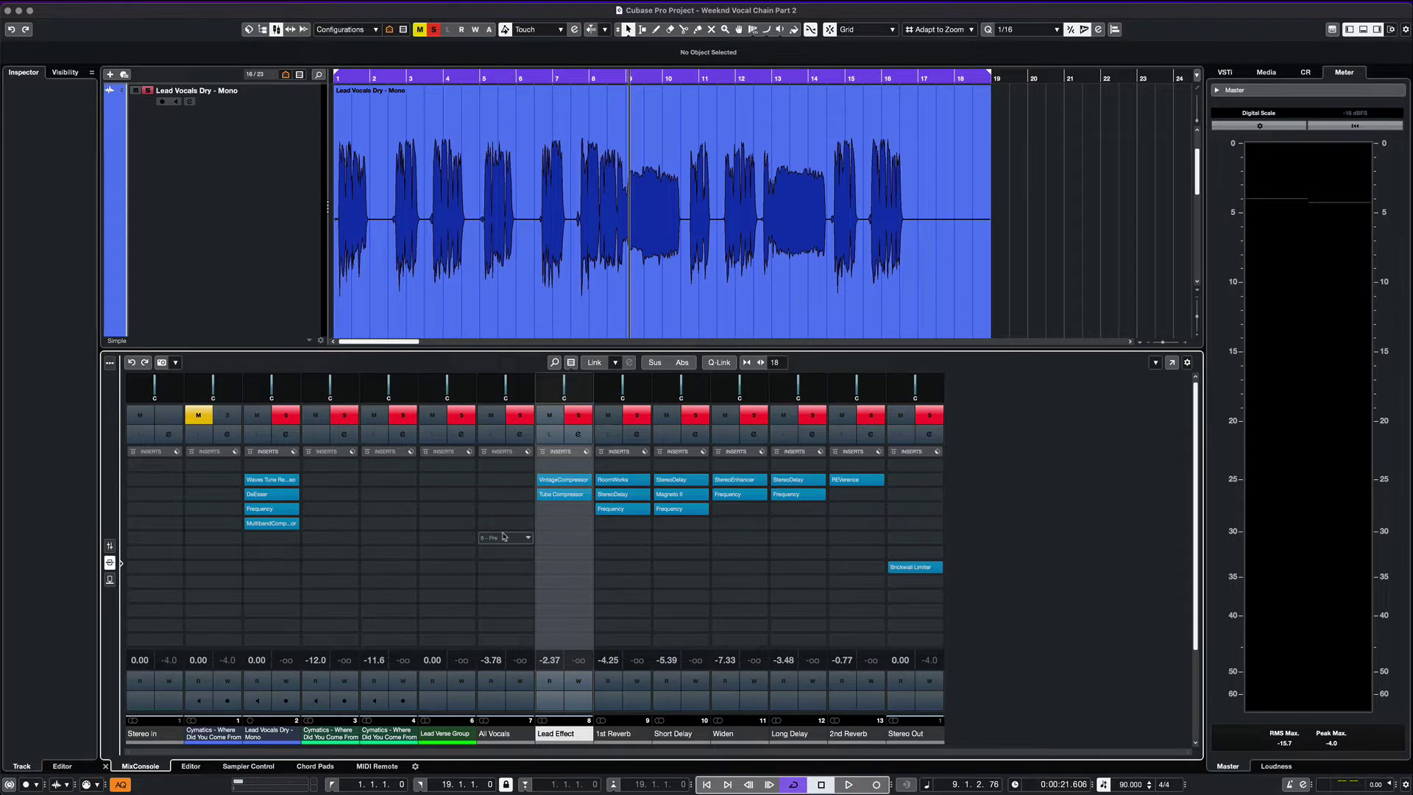
{"action": "left_click_drag", "start_coordinate": [505, 537], "coordinate": [528, 509]}
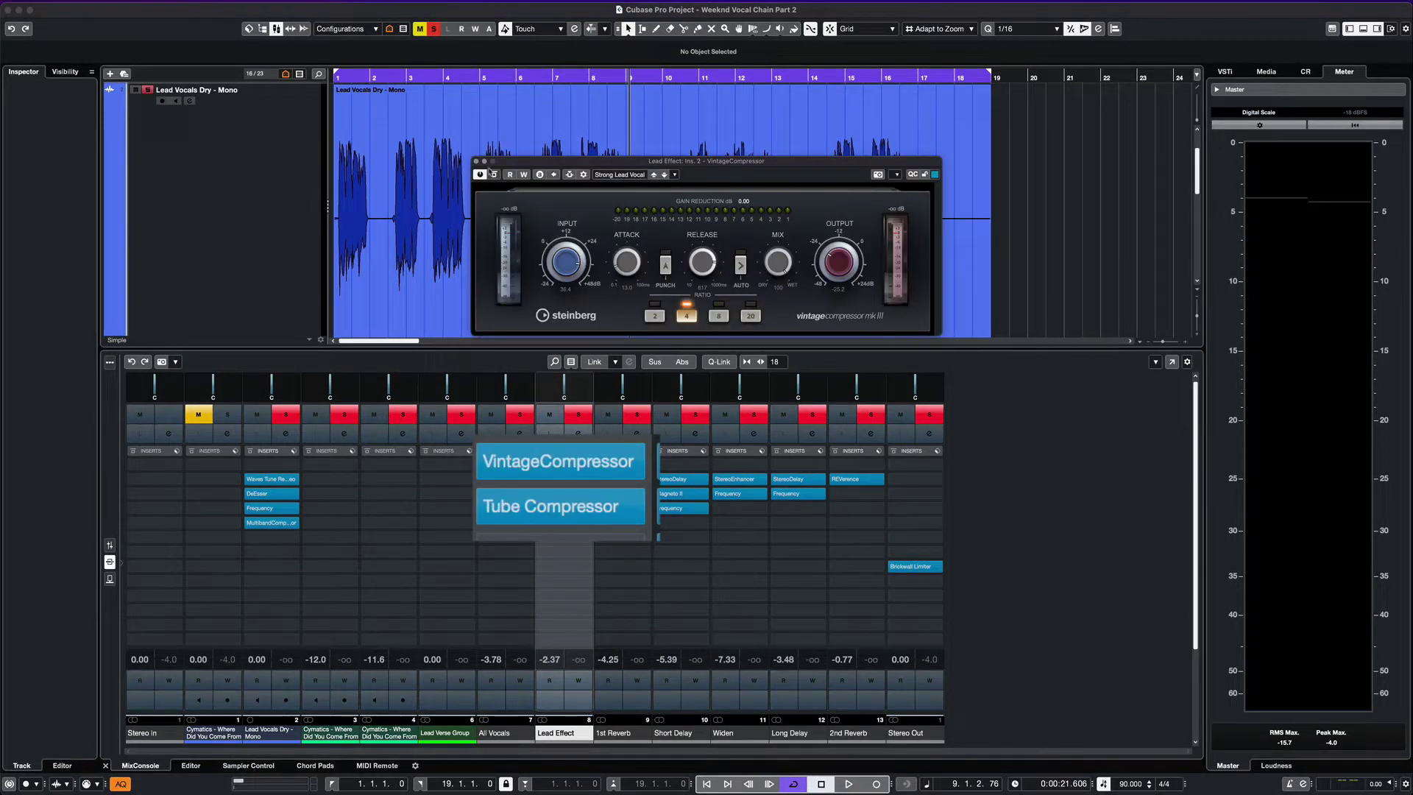
{"action": "left_click", "coordinate": [475, 161]}
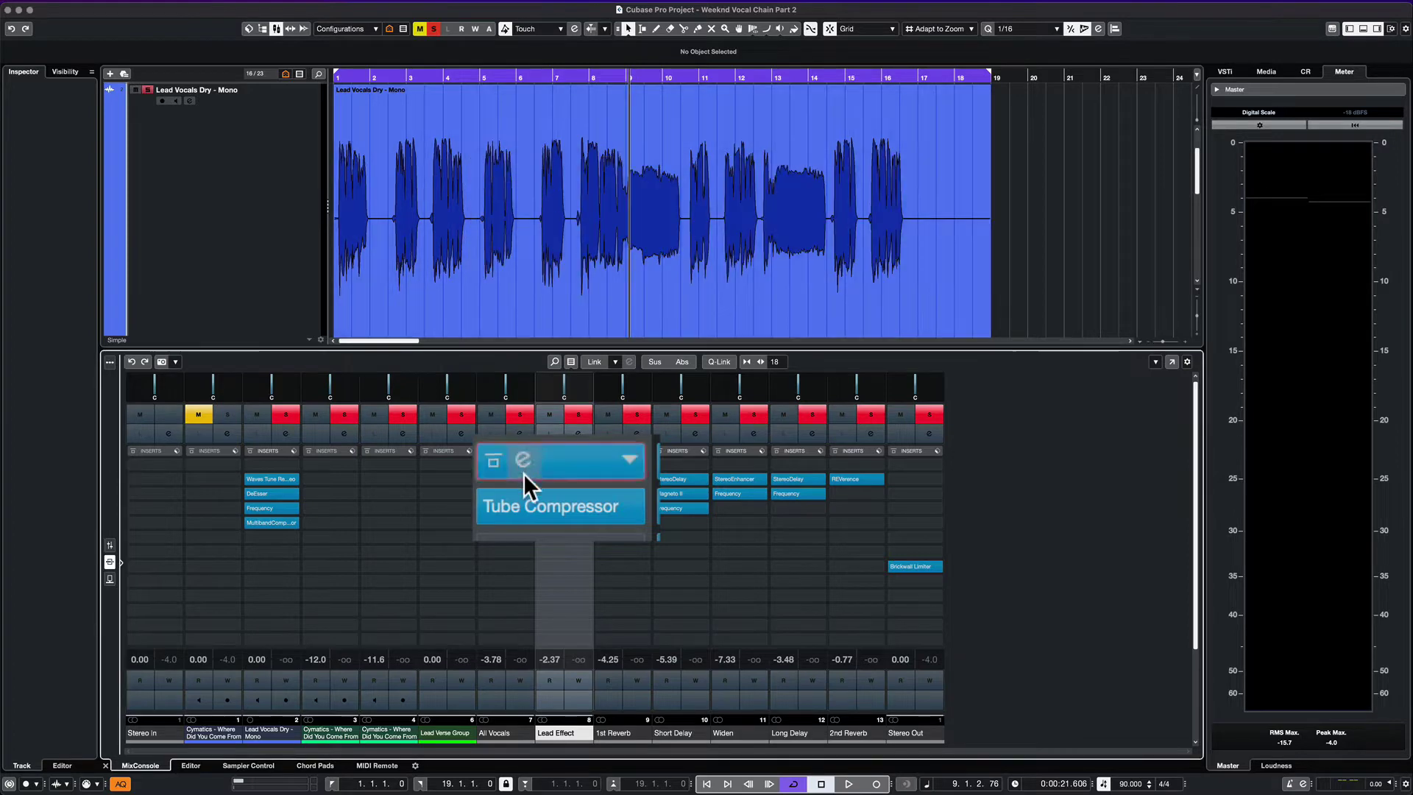
{"action": "left_click", "coordinate": [525, 505]}
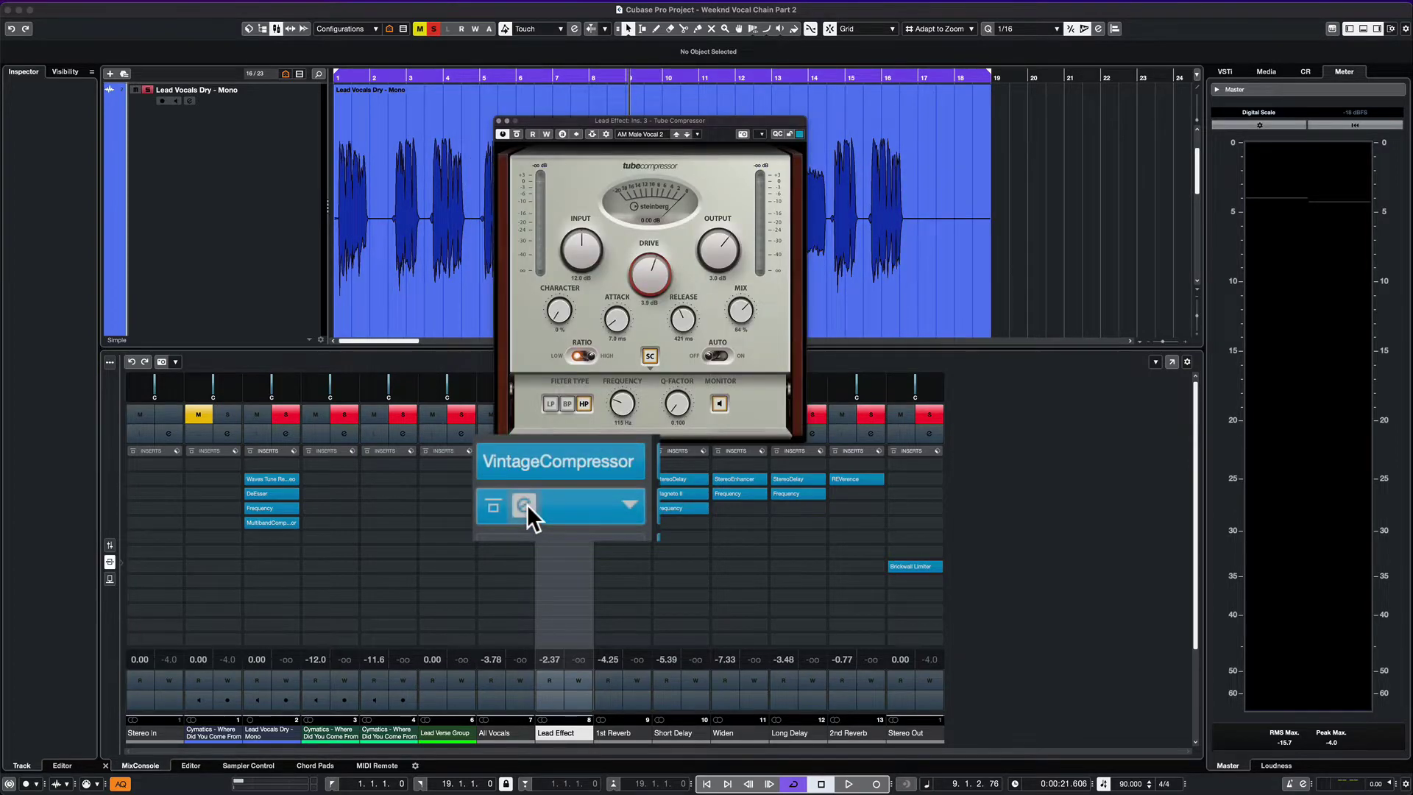
{"action": "left_click", "coordinate": [498, 121]}
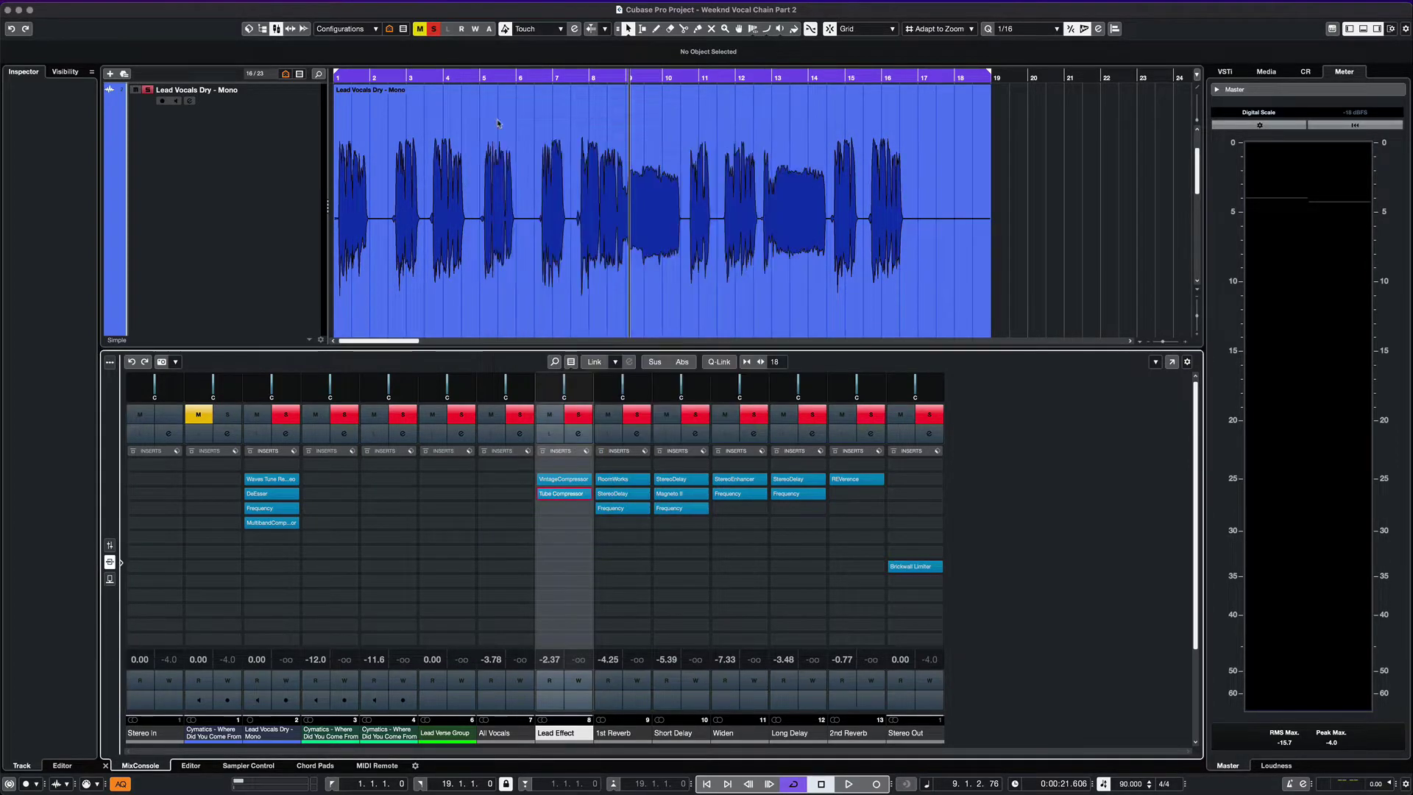
- Verify in the Sends rack that both Cymatics parallel channels feed Lead Effect, then show faders
{"action": "left_click", "coordinate": [110, 579]}
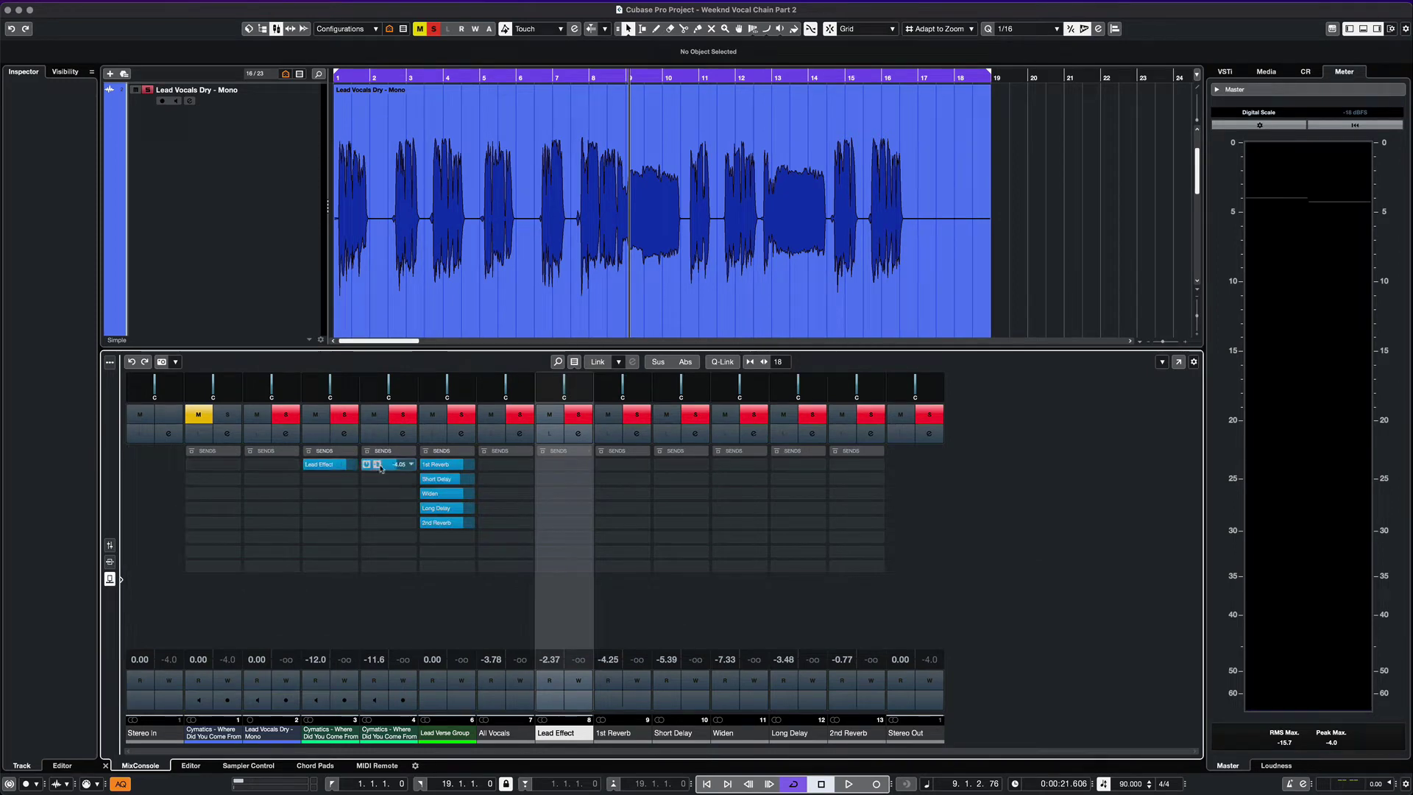
{"action": "left_click", "coordinate": [111, 546]}
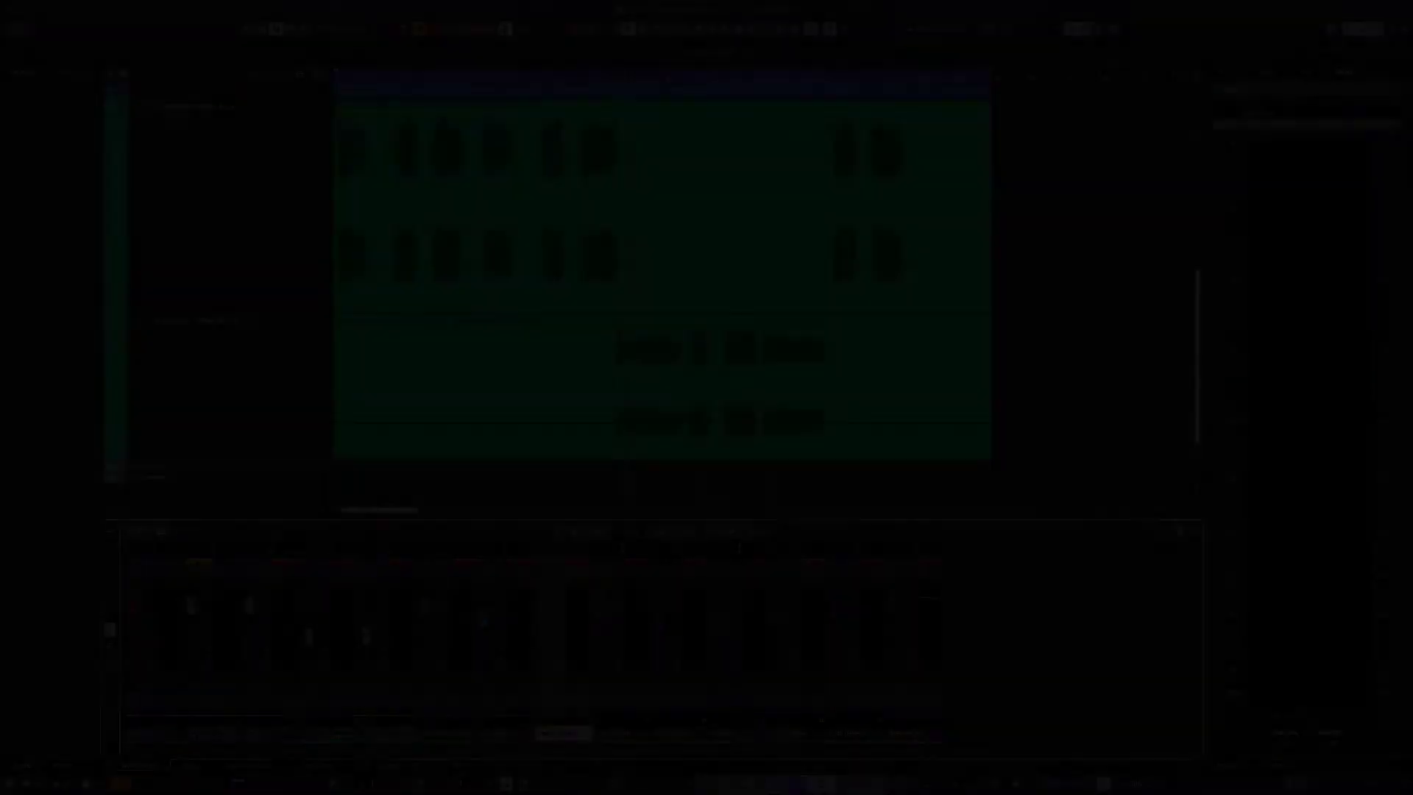
- Clear all solos and select the 1st Reverb, Short Delay and Widen FX channels
{"action": "scroll", "coordinate": [111, 478], "scroll_direction": "down", "scroll_amount": 3}
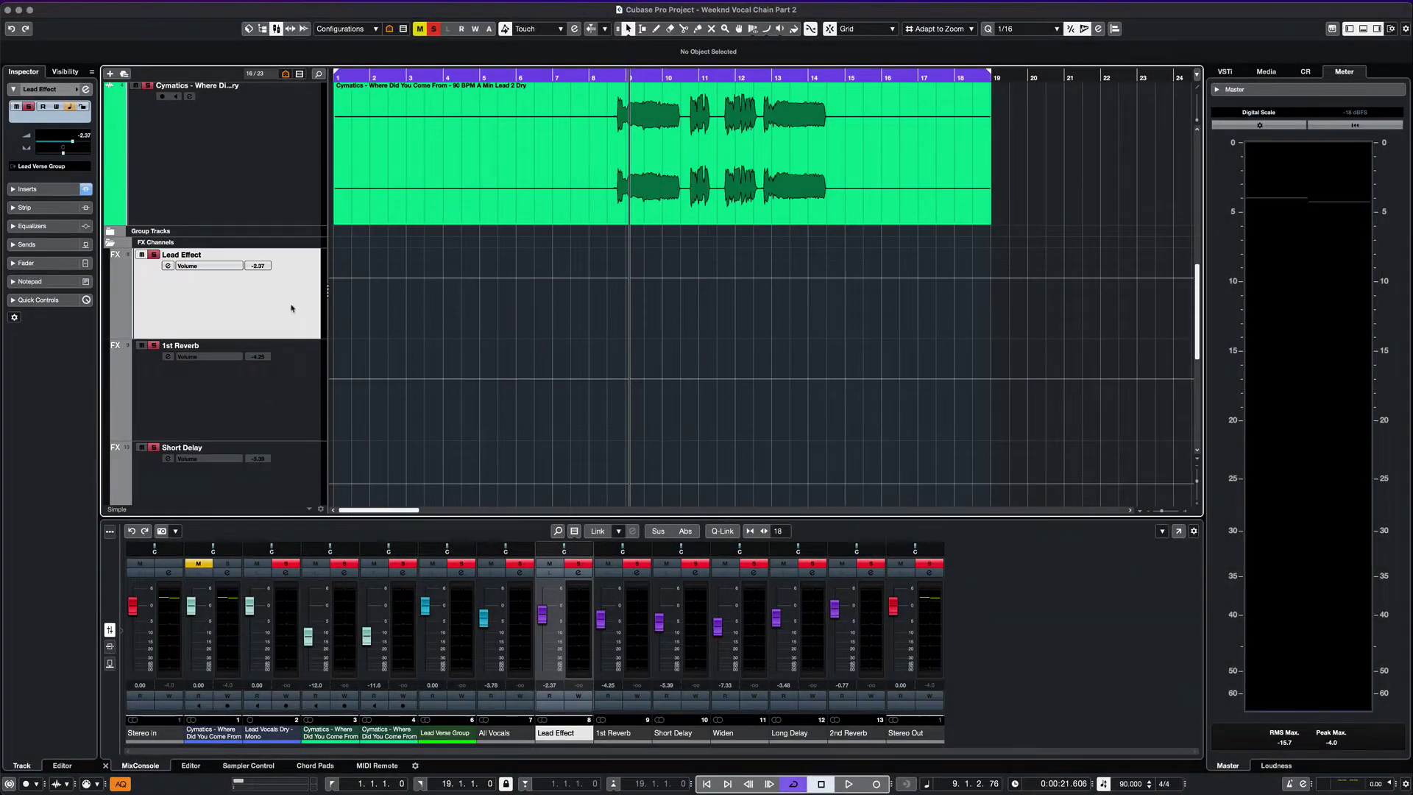
{"action": "scroll", "coordinate": [292, 308], "scroll_direction": "down", "scroll_amount": 5}
{"action": "scroll", "coordinate": [330, 245], "scroll_direction": "up", "scroll_amount": 10}
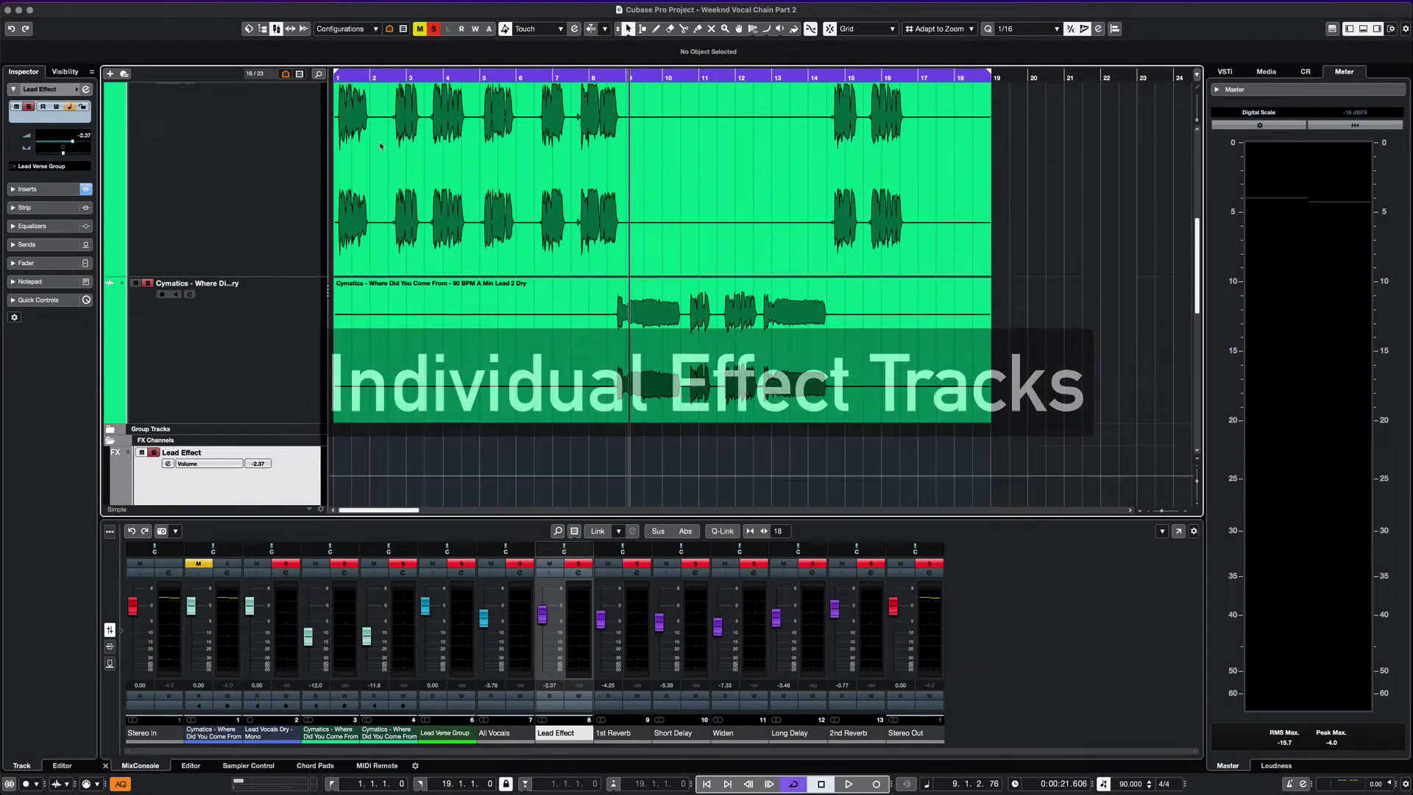
{"action": "left_click", "coordinate": [434, 29]}
{"action": "scroll", "coordinate": [238, 195], "scroll_direction": "up", "scroll_amount": 5}
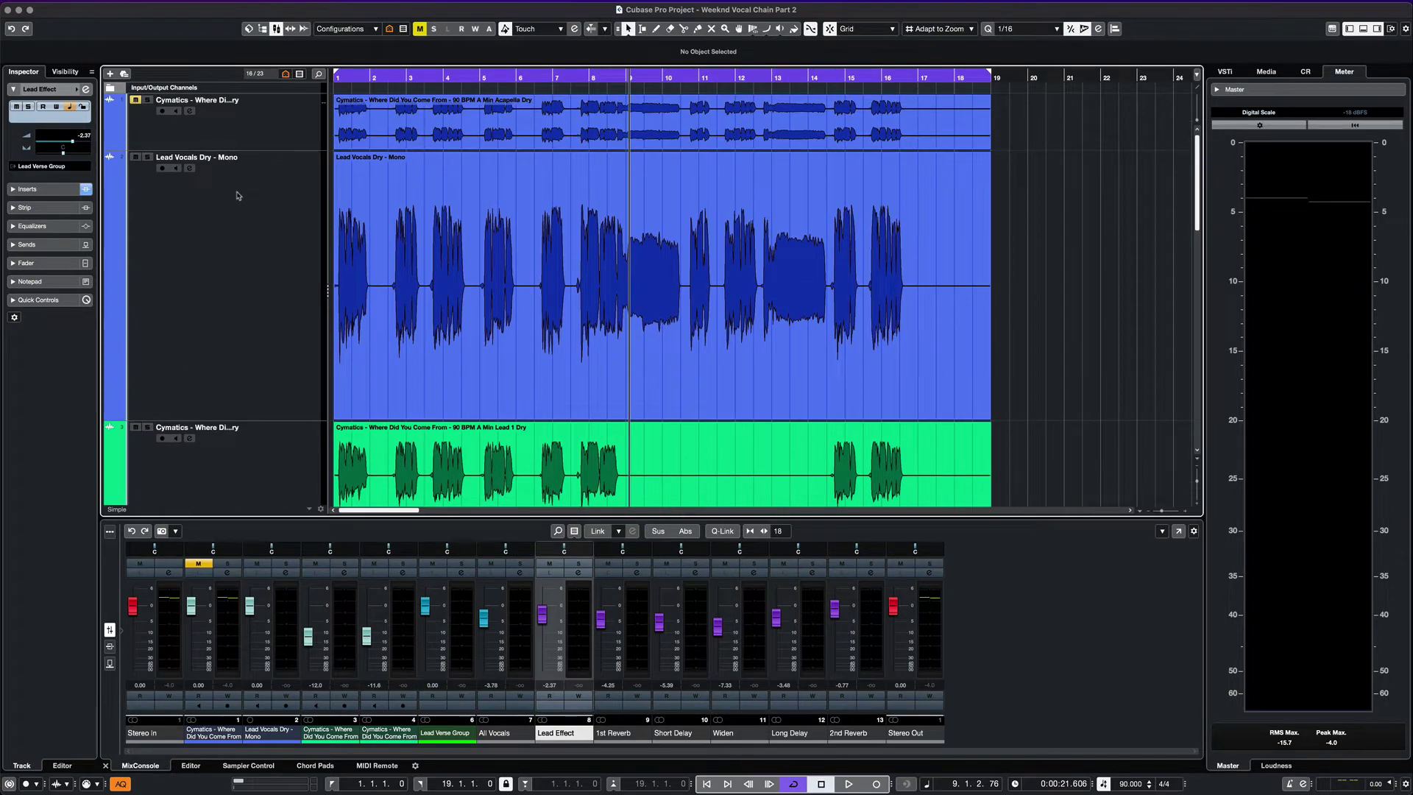
{"action": "scroll", "coordinate": [238, 195], "scroll_direction": "down", "scroll_amount": 2}
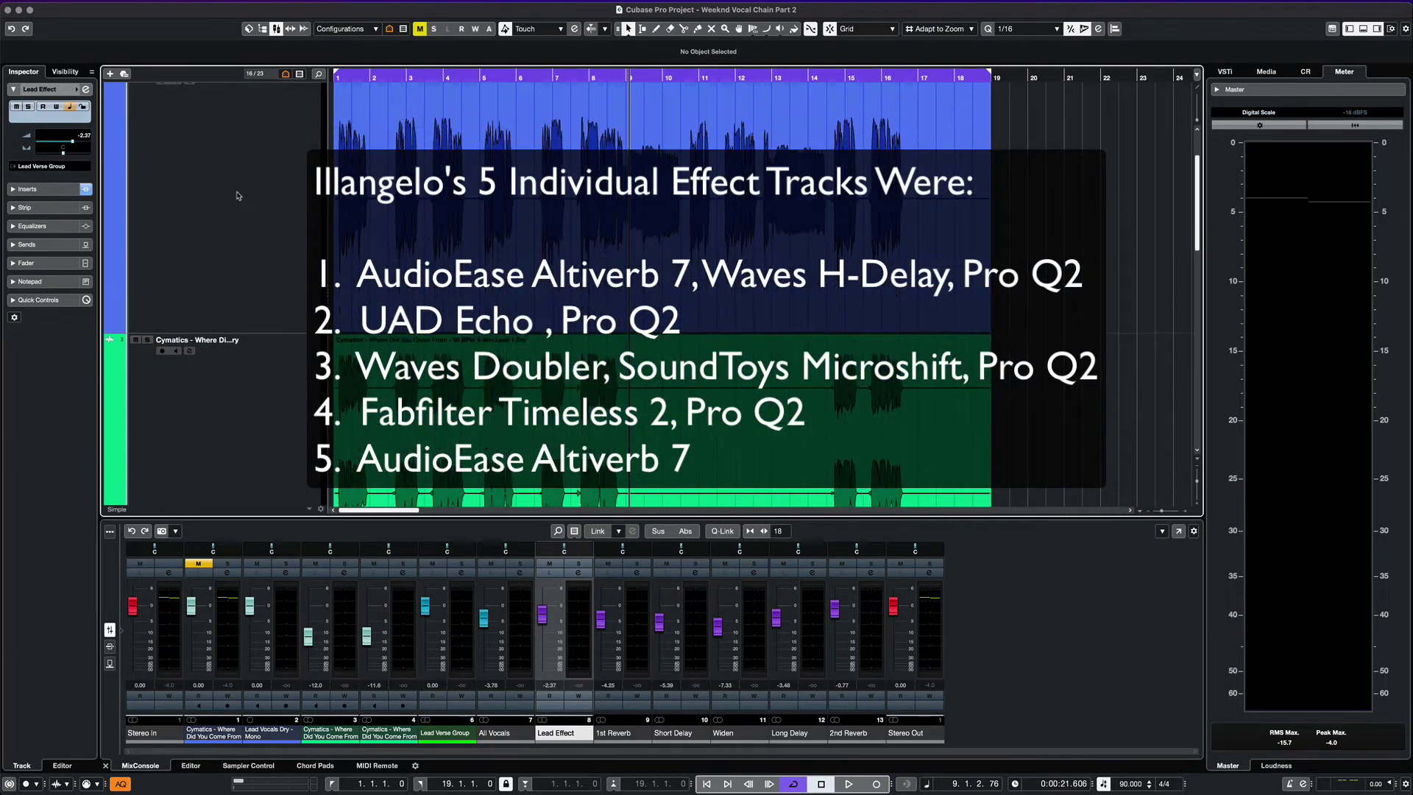
{"action": "scroll", "coordinate": [238, 195], "scroll_direction": "down", "scroll_amount": 5}
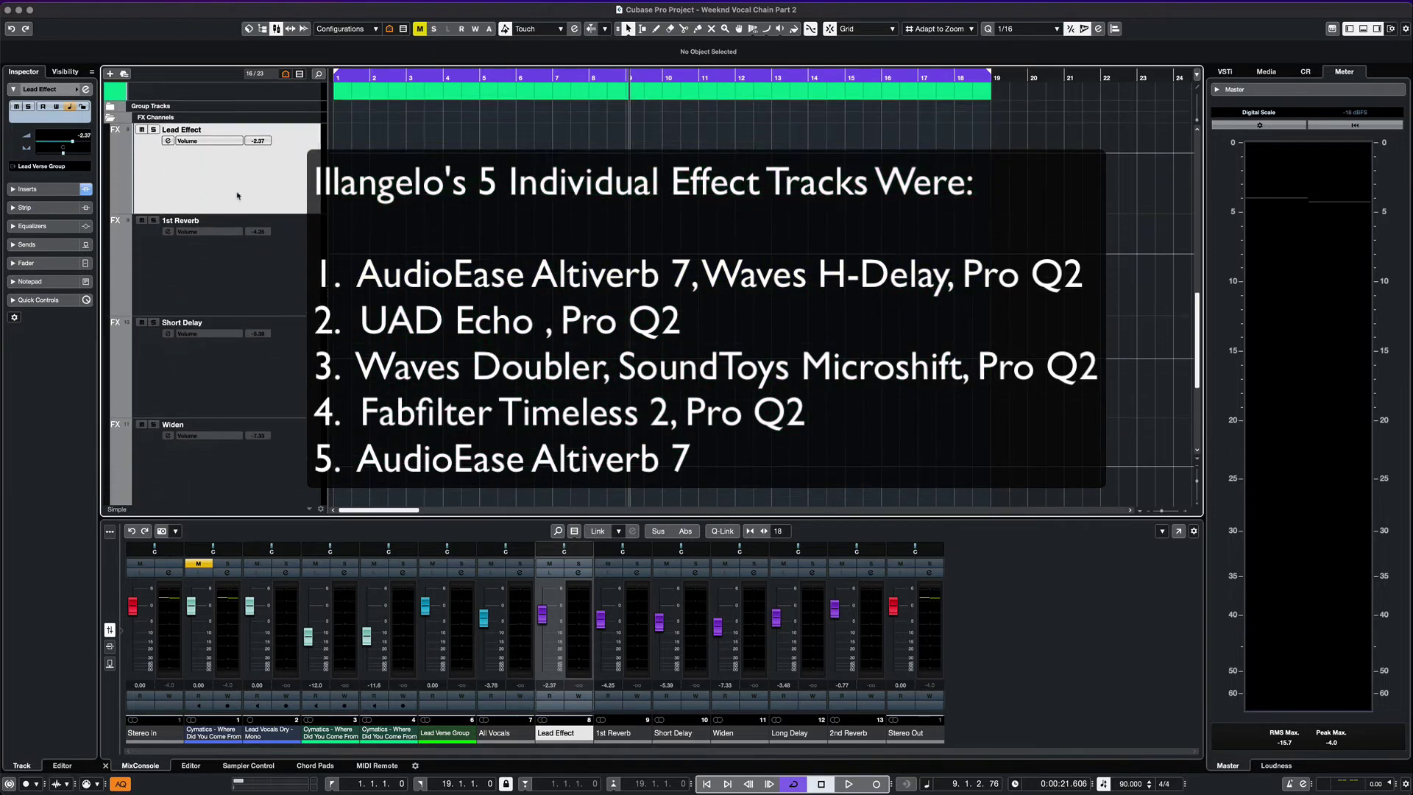
{"action": "left_click", "coordinate": [233, 259]}
{"action": "scroll", "coordinate": [236, 268], "scroll_direction": "down", "scroll_amount": 3}
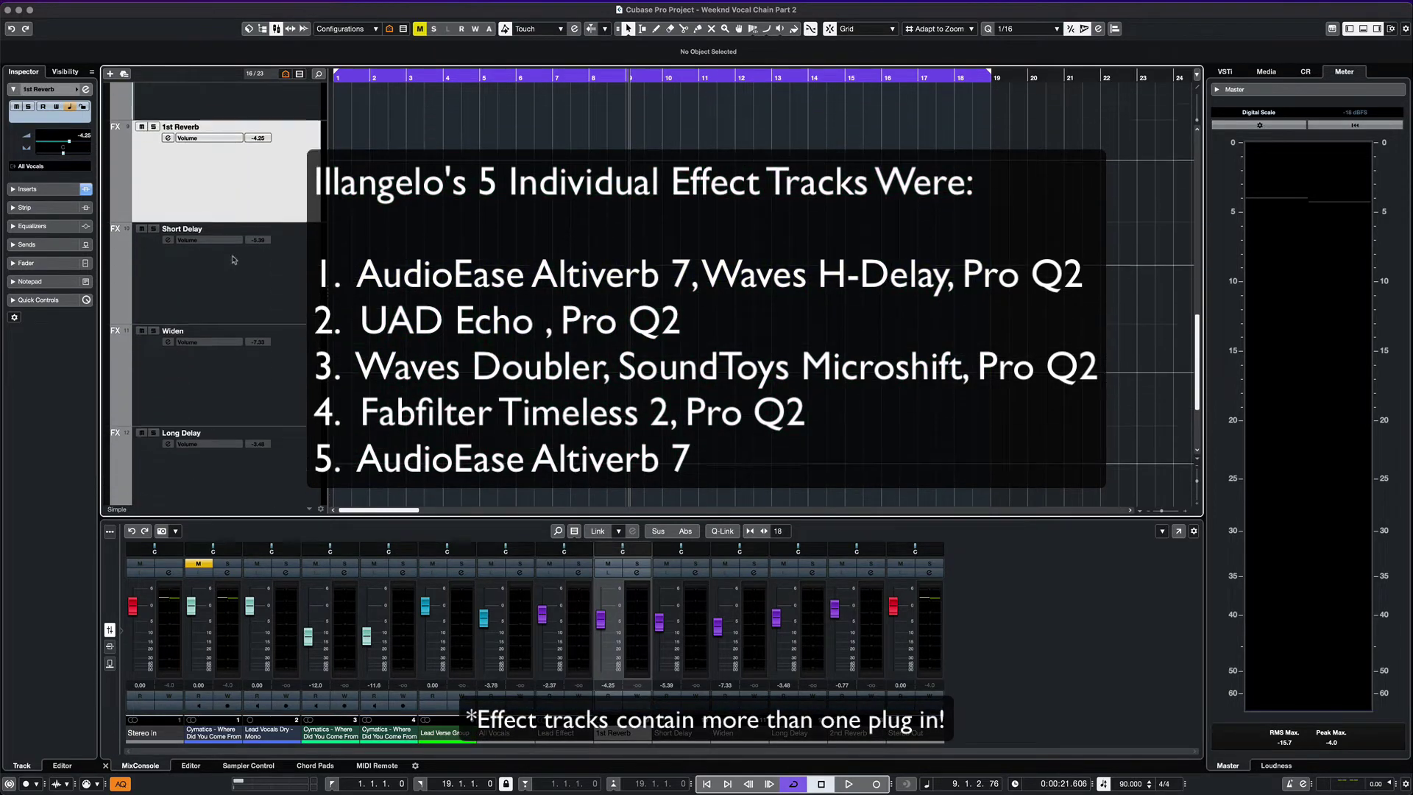
{"action": "left_click", "coordinate": [238, 280]}
{"action": "left_click", "coordinate": [246, 361]}
{"action": "scroll", "coordinate": [246, 398], "scroll_direction": "up", "scroll_amount": 1}
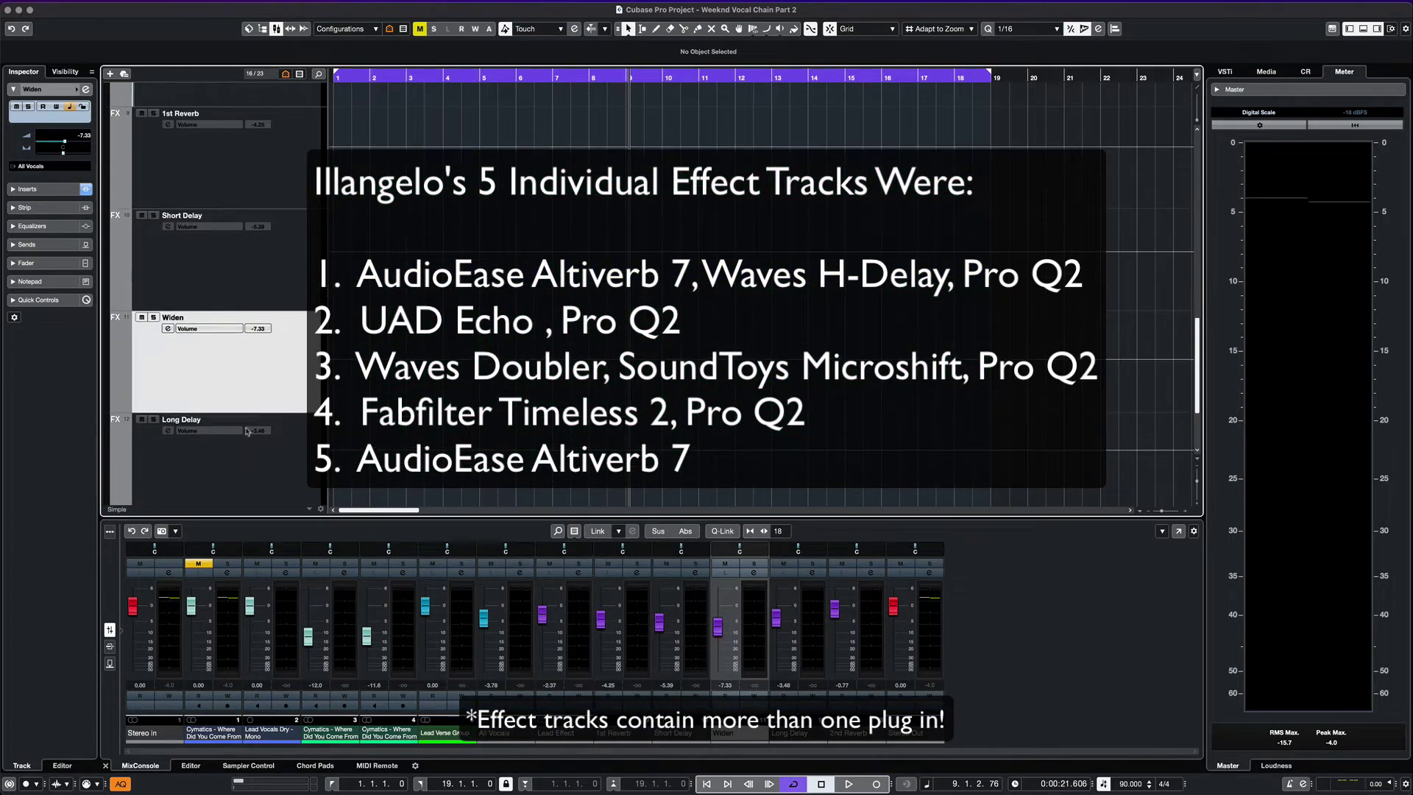
- Enlarge the mixer, select Long Delay and 2nd Reverb, and display every channel's inserts
{"action": "left_click_drag", "start_coordinate": [308, 519], "coordinate": [308, 388]}
{"action": "scroll", "coordinate": [242, 257], "scroll_direction": "down", "scroll_amount": 3}
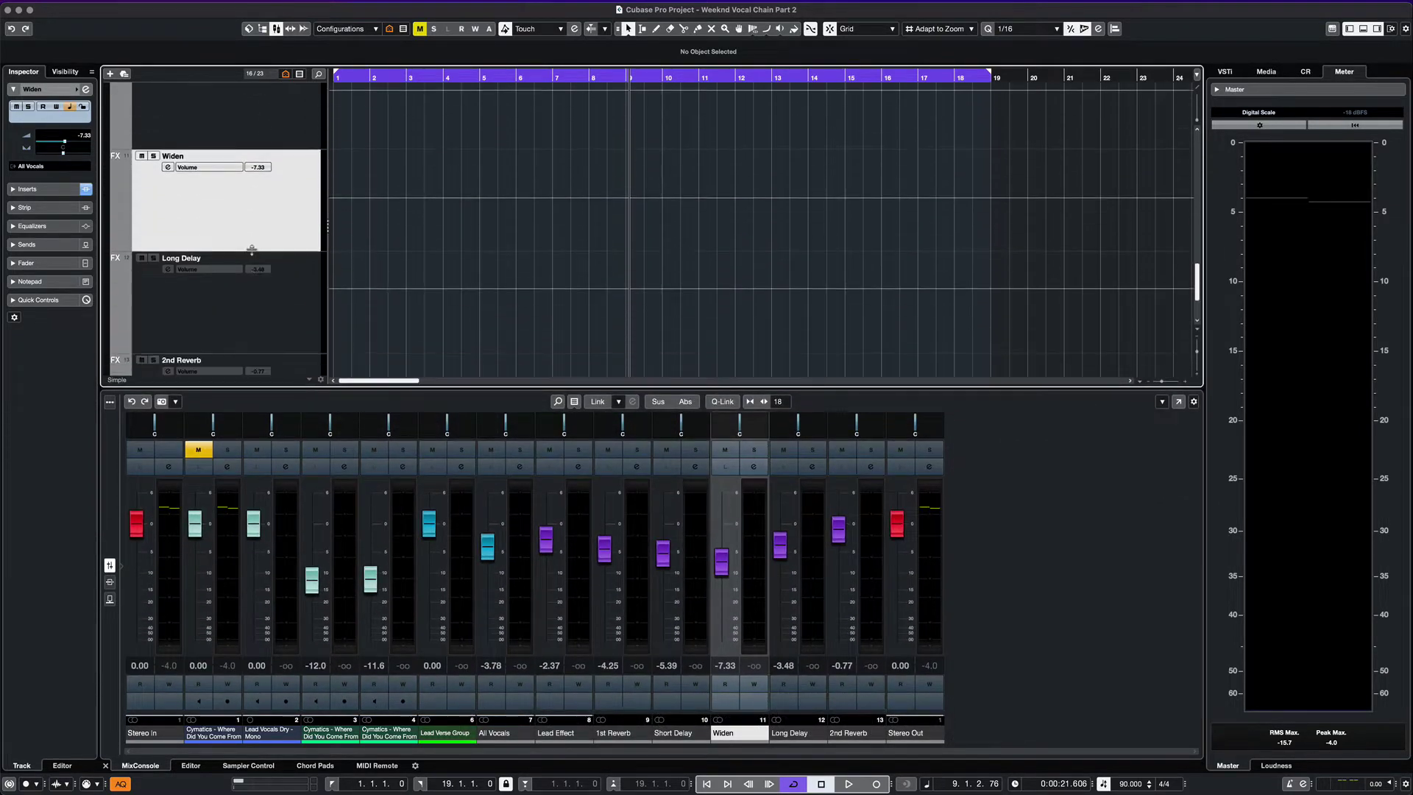
{"action": "left_click", "coordinate": [233, 248]}
{"action": "left_click", "coordinate": [245, 338]}
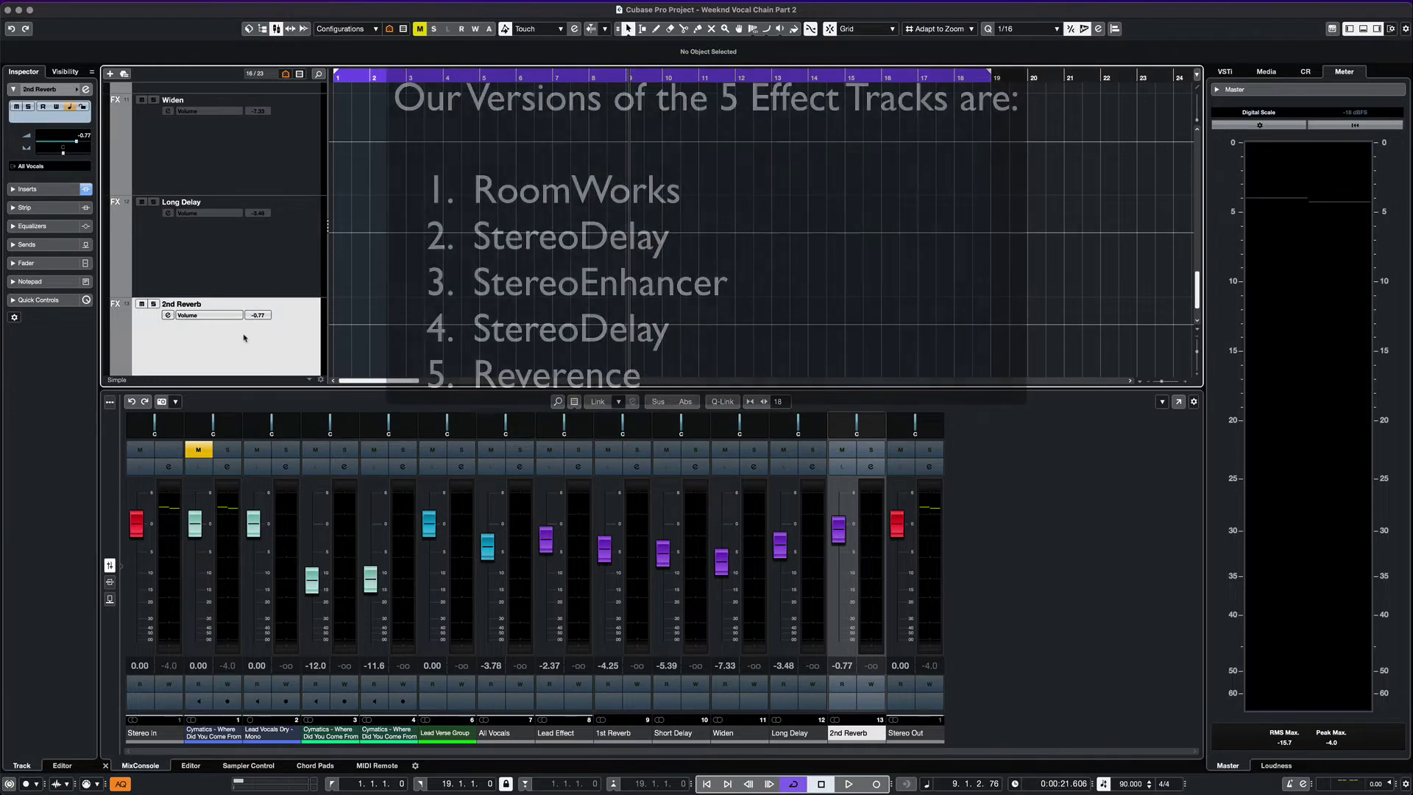
{"action": "left_click", "coordinate": [110, 583]}
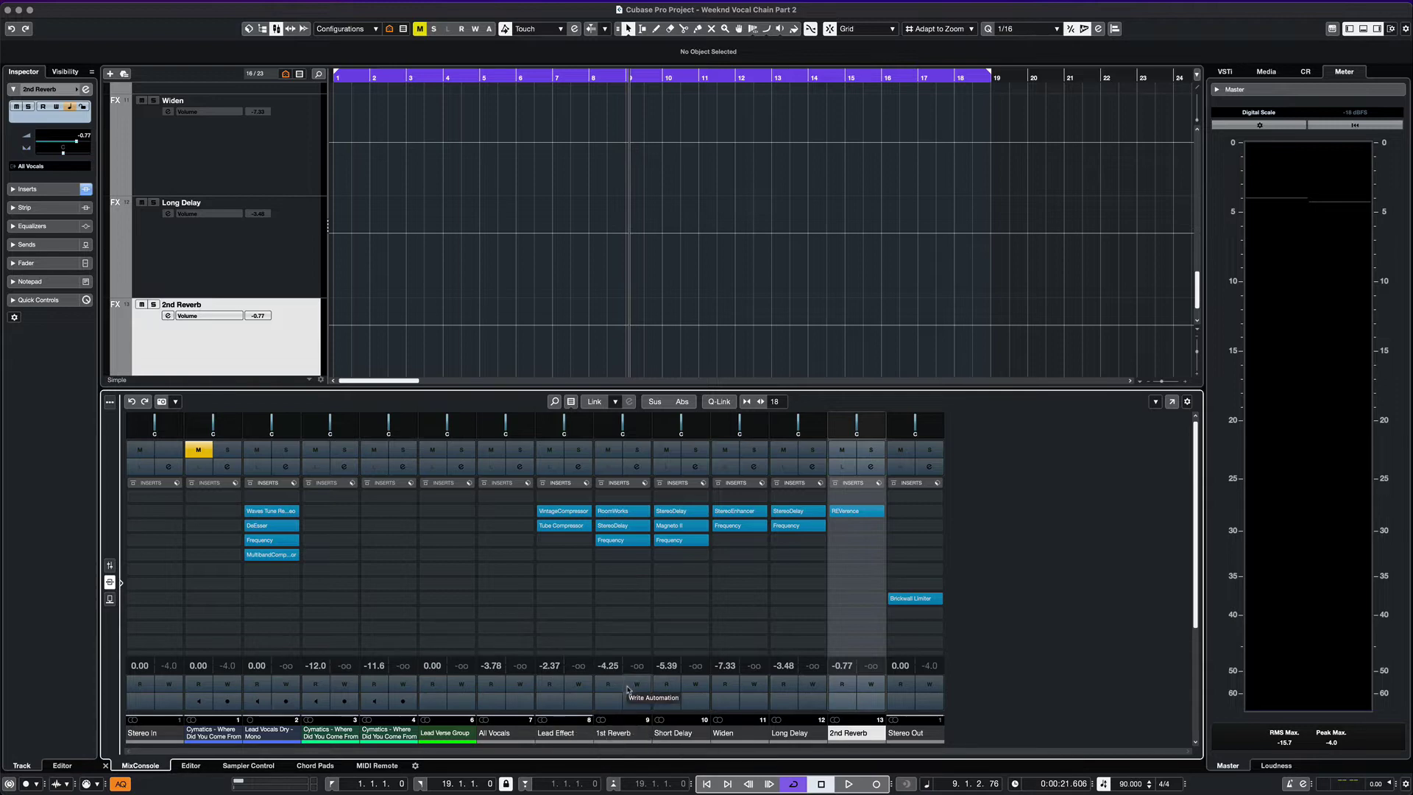
- Step through the 1st Reverb, Short Delay and Widen channels and check sends before returning to faders
{"action": "left_click", "coordinate": [628, 733]}
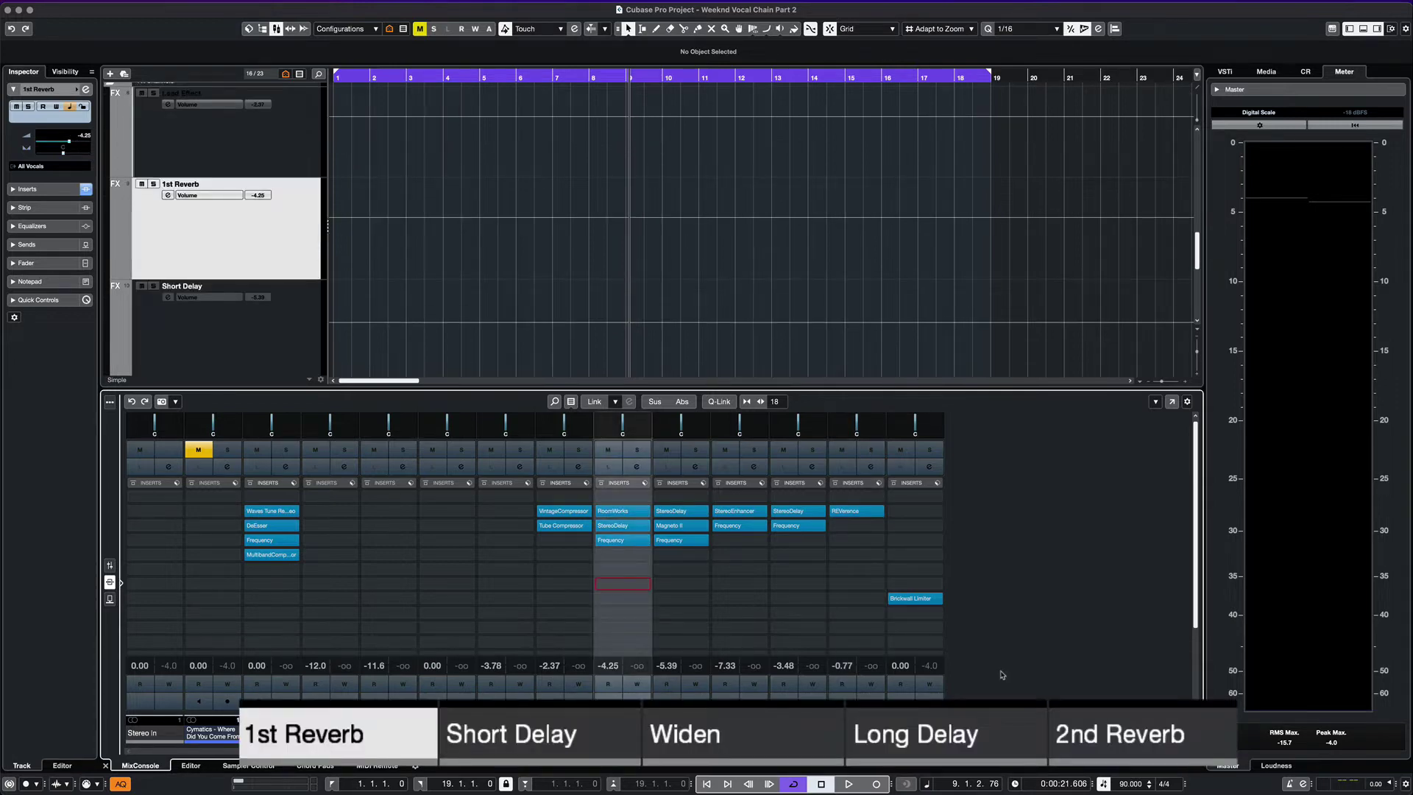
{"action": "key", "text": "Down"}
{"action": "key", "text": "Down"}
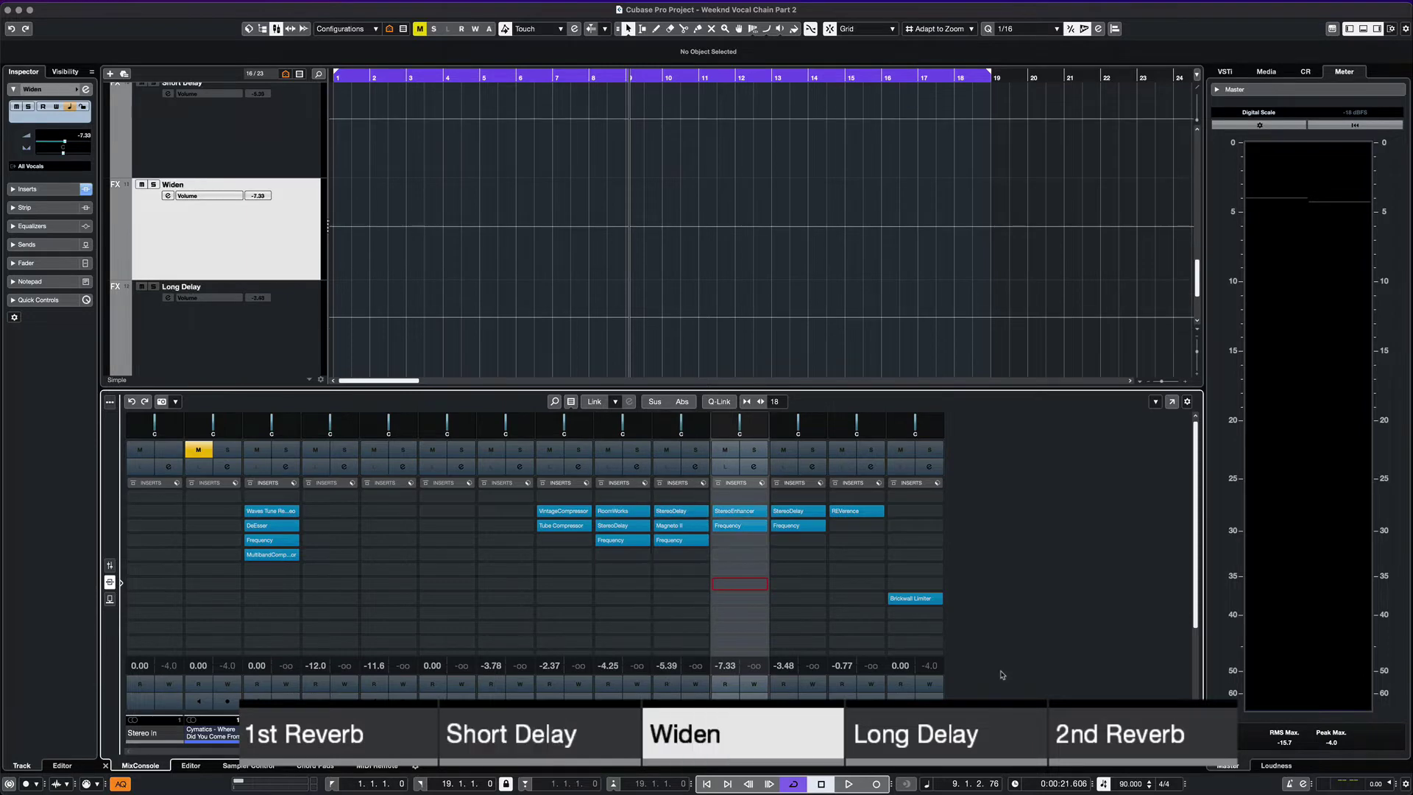
{"action": "key", "text": "Down"}
{"action": "key", "text": "Down"}
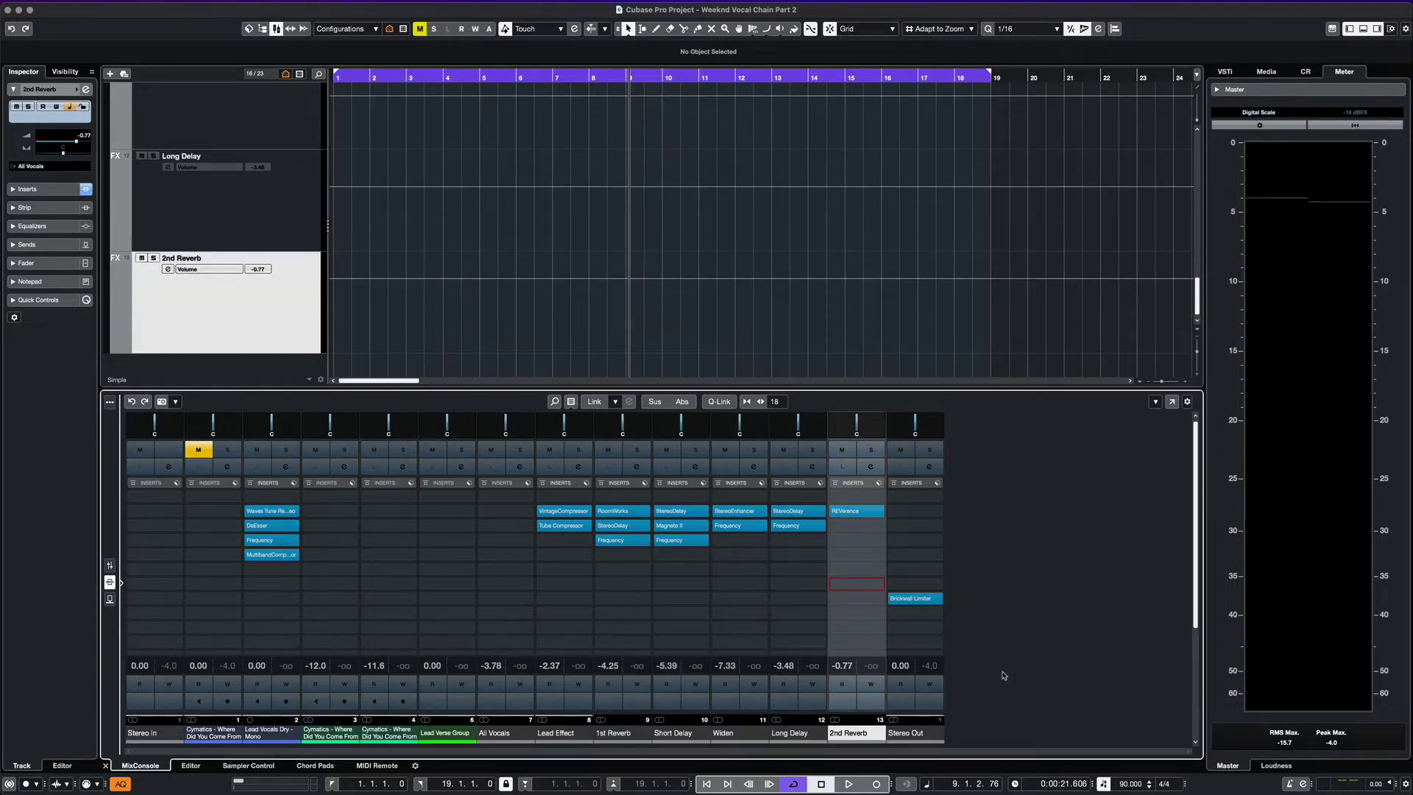
{"action": "left_click", "coordinate": [110, 599]}
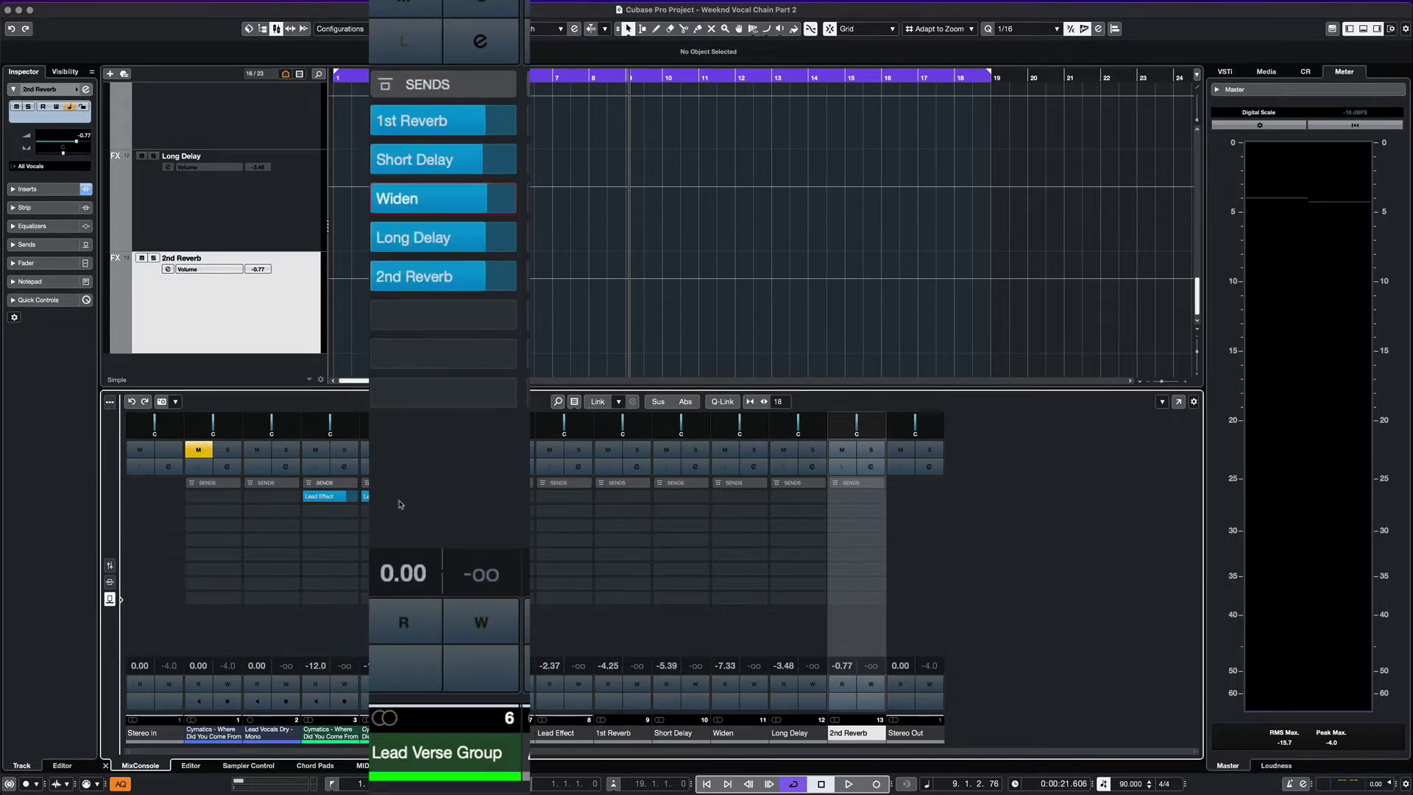
{"action": "left_click", "coordinate": [109, 567]}
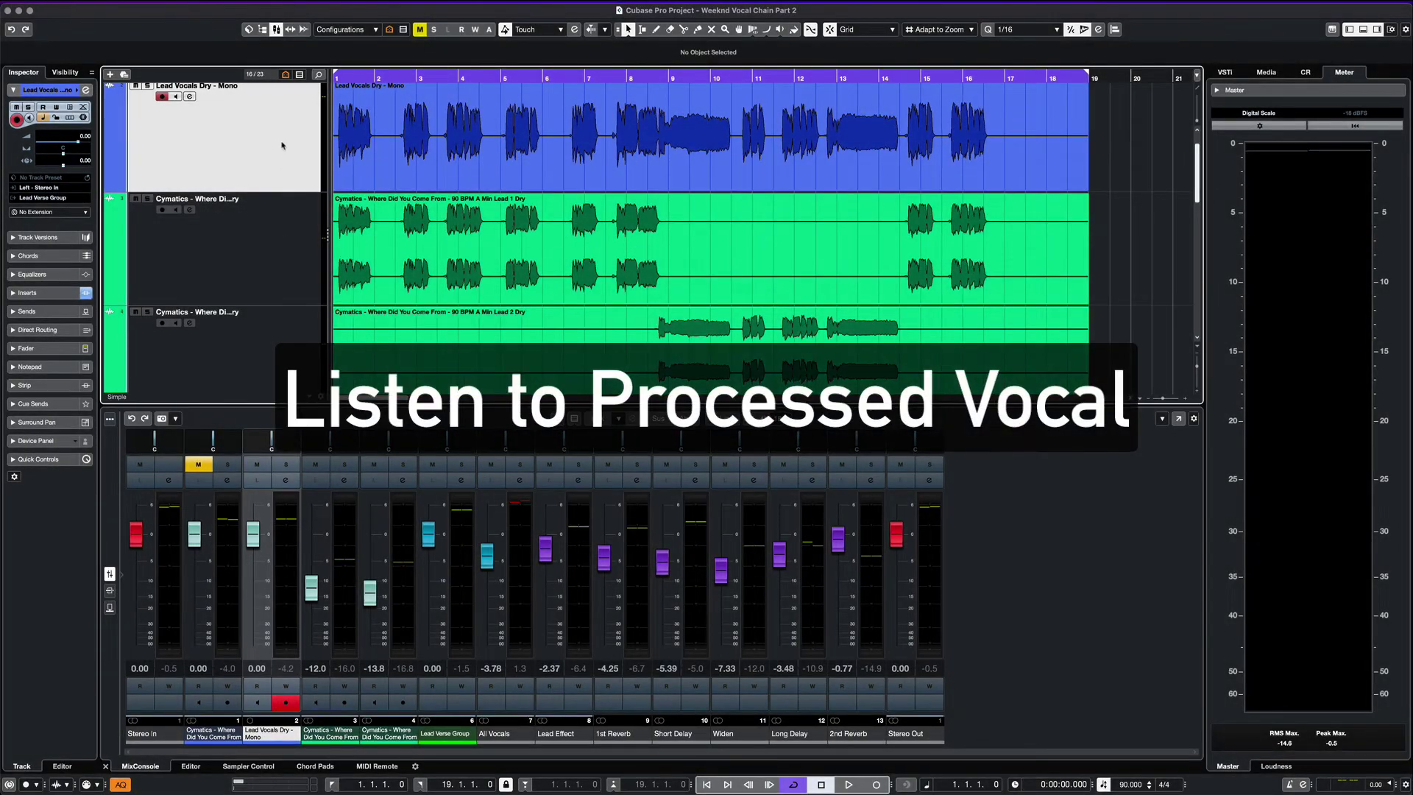
- Lower the Lead 1 Dry Cymatics fader from -12.0 to about -13.1 dB
{"action": "left_click", "coordinate": [276, 232]}
{"action": "left_click", "coordinate": [272, 342]}
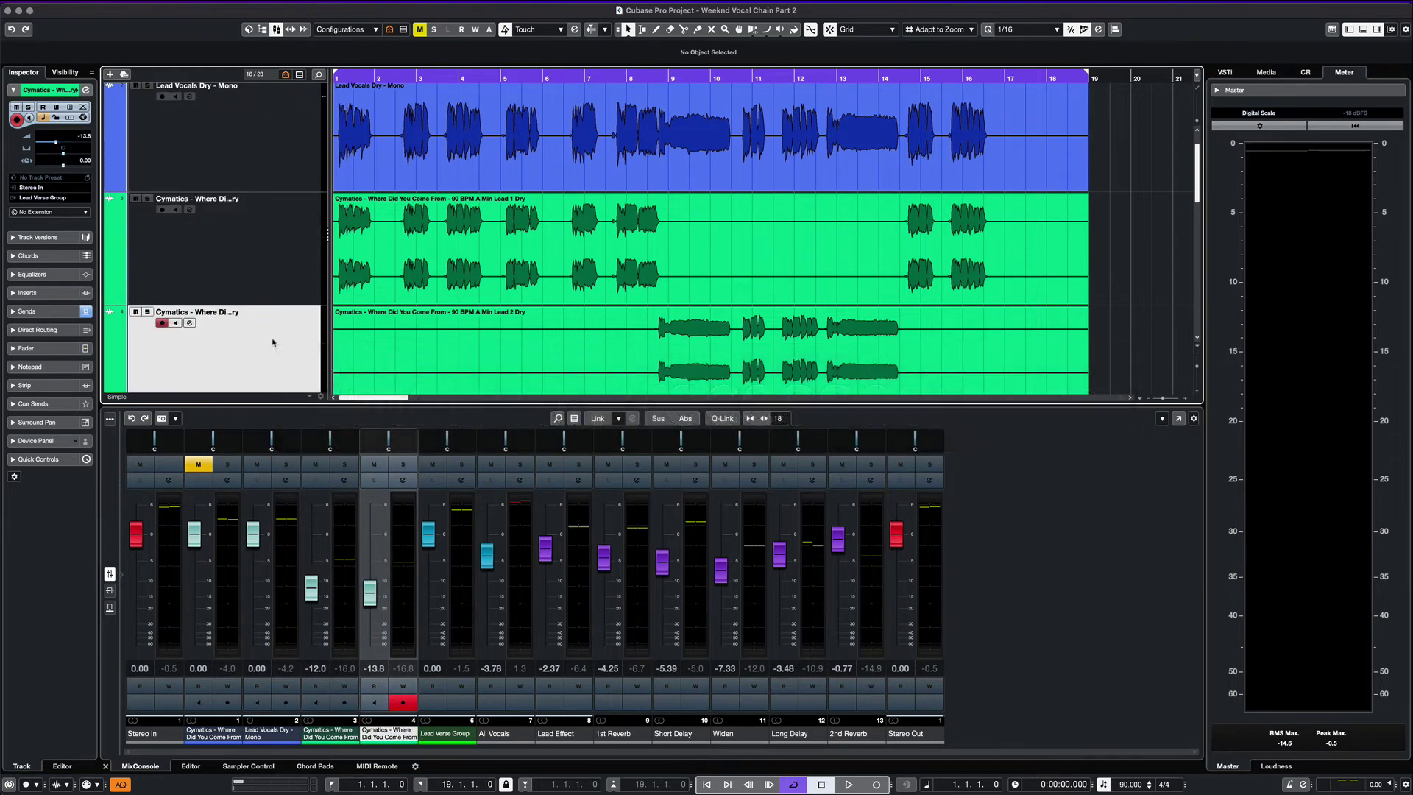
{"action": "left_click_drag", "start_coordinate": [312, 594], "coordinate": [311, 598]}
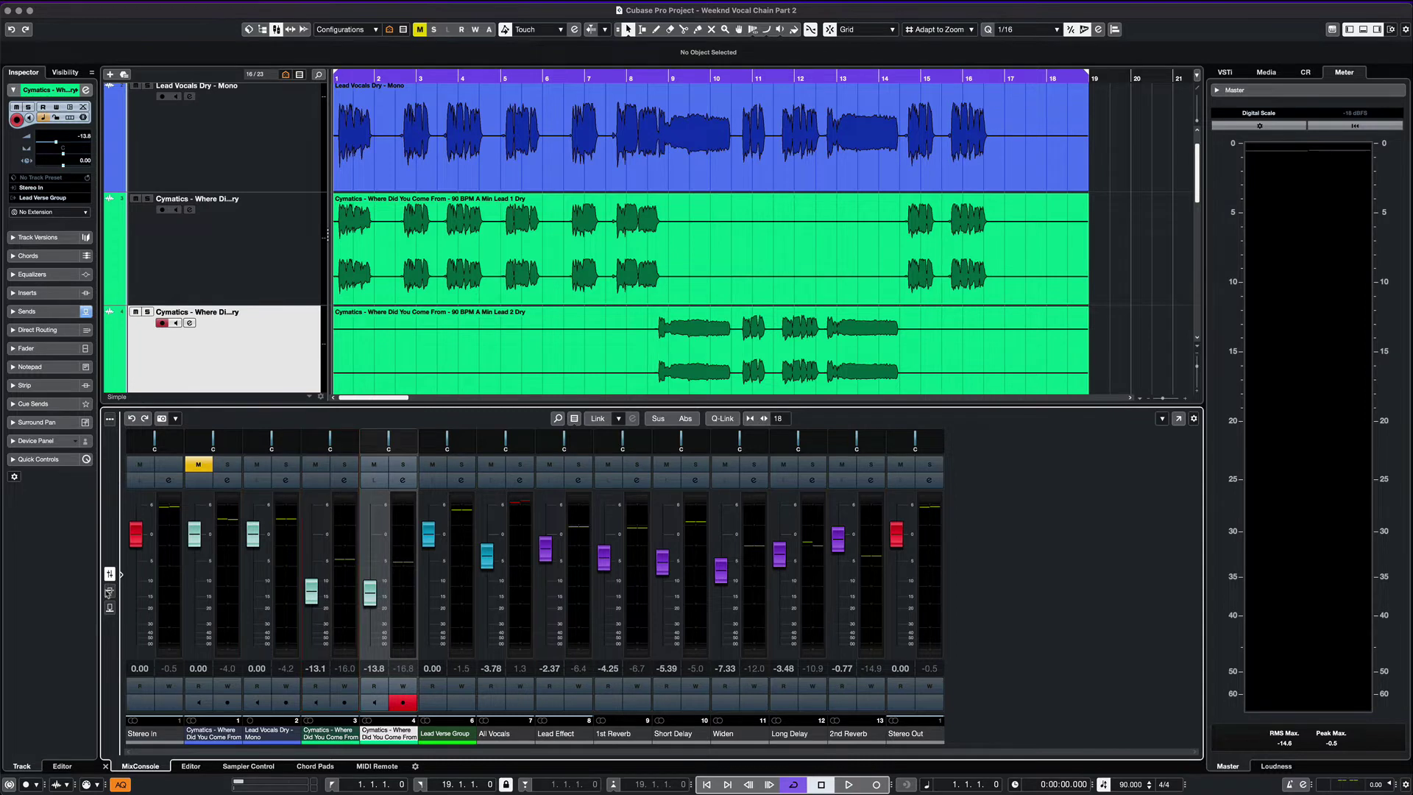
- Toggle the mixer rack between Inserts, Sends and Faders, ending on the fader view
{"action": "left_click", "coordinate": [109, 592]}
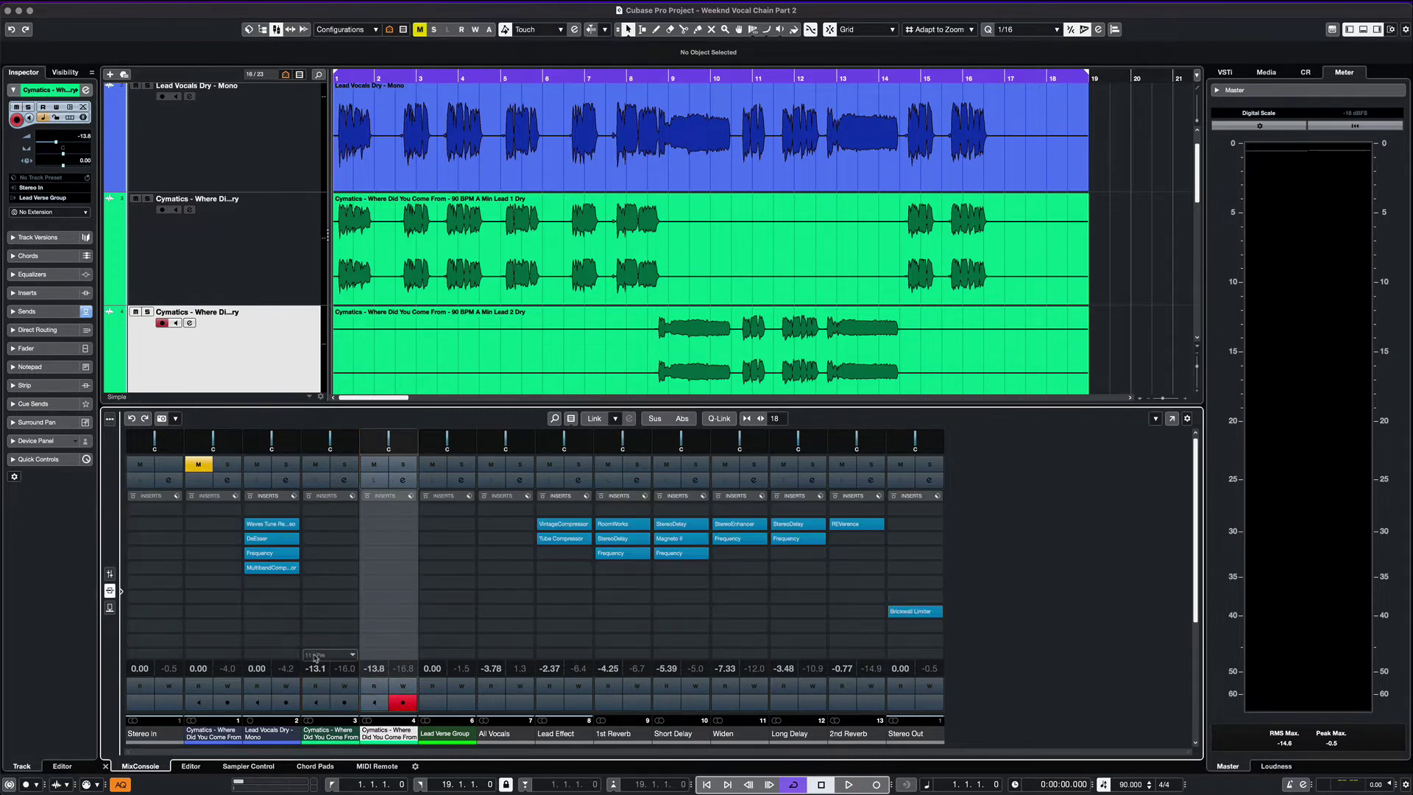
{"action": "left_click", "coordinate": [109, 609]}
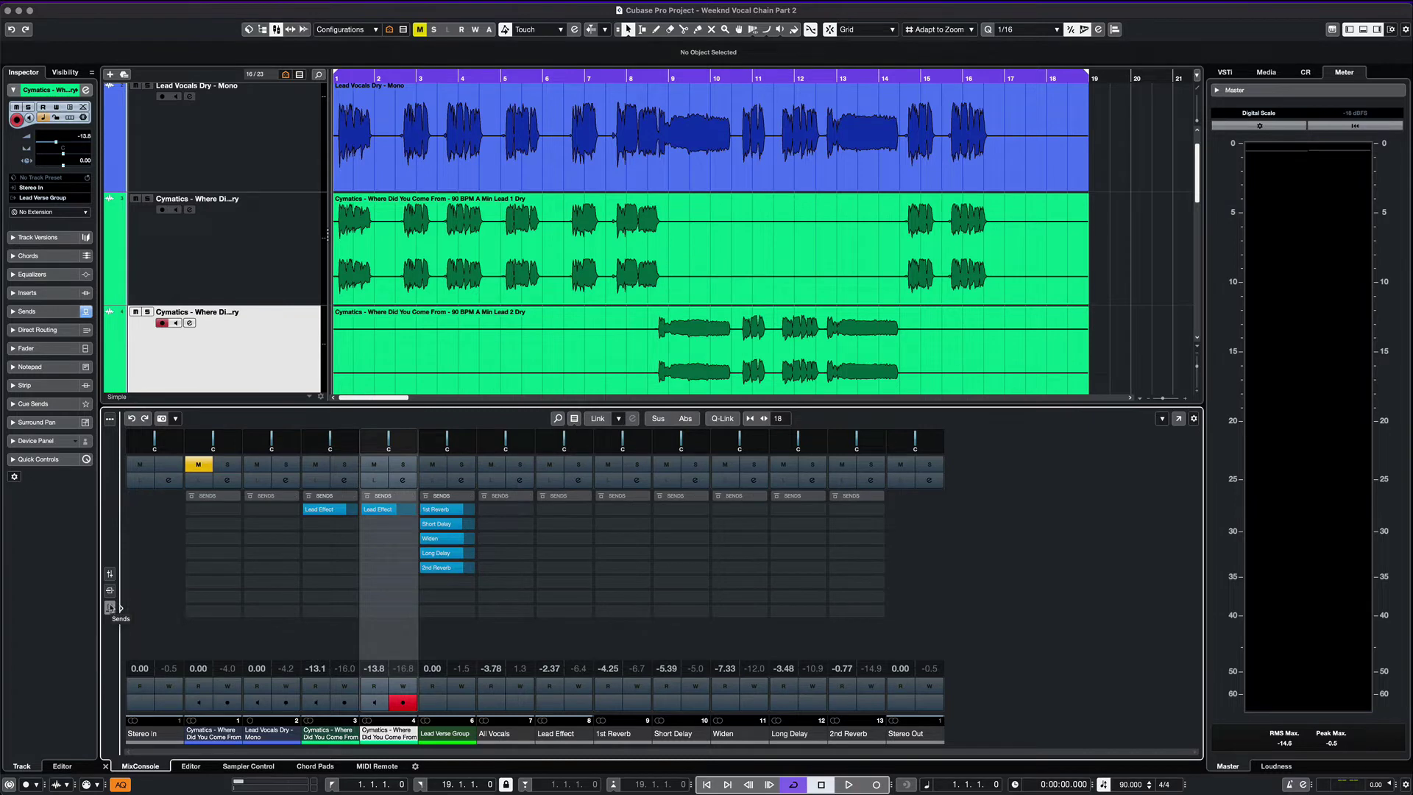
{"action": "left_click", "coordinate": [109, 592]}
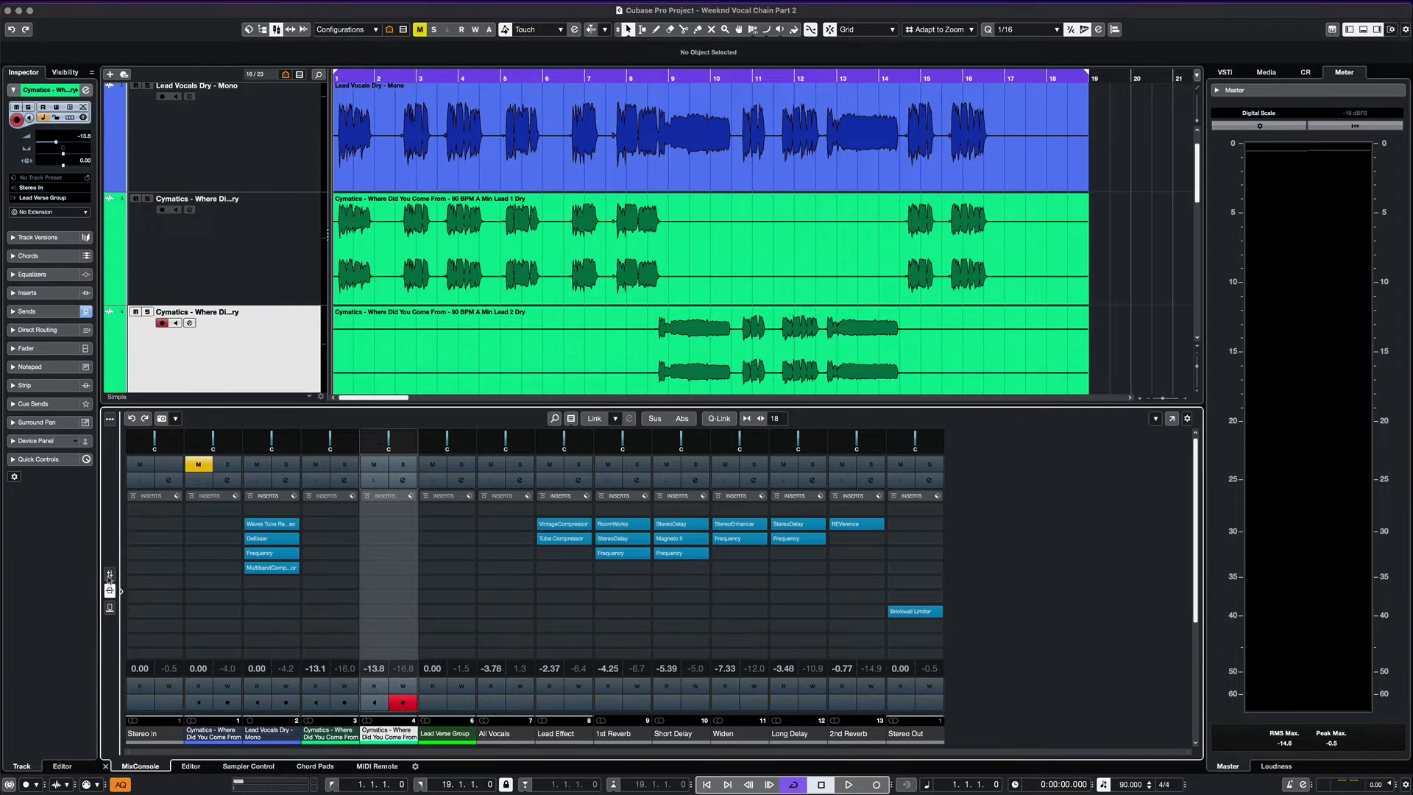
{"action": "left_click", "coordinate": [110, 574]}
{"action": "left_click", "coordinate": [109, 608]}
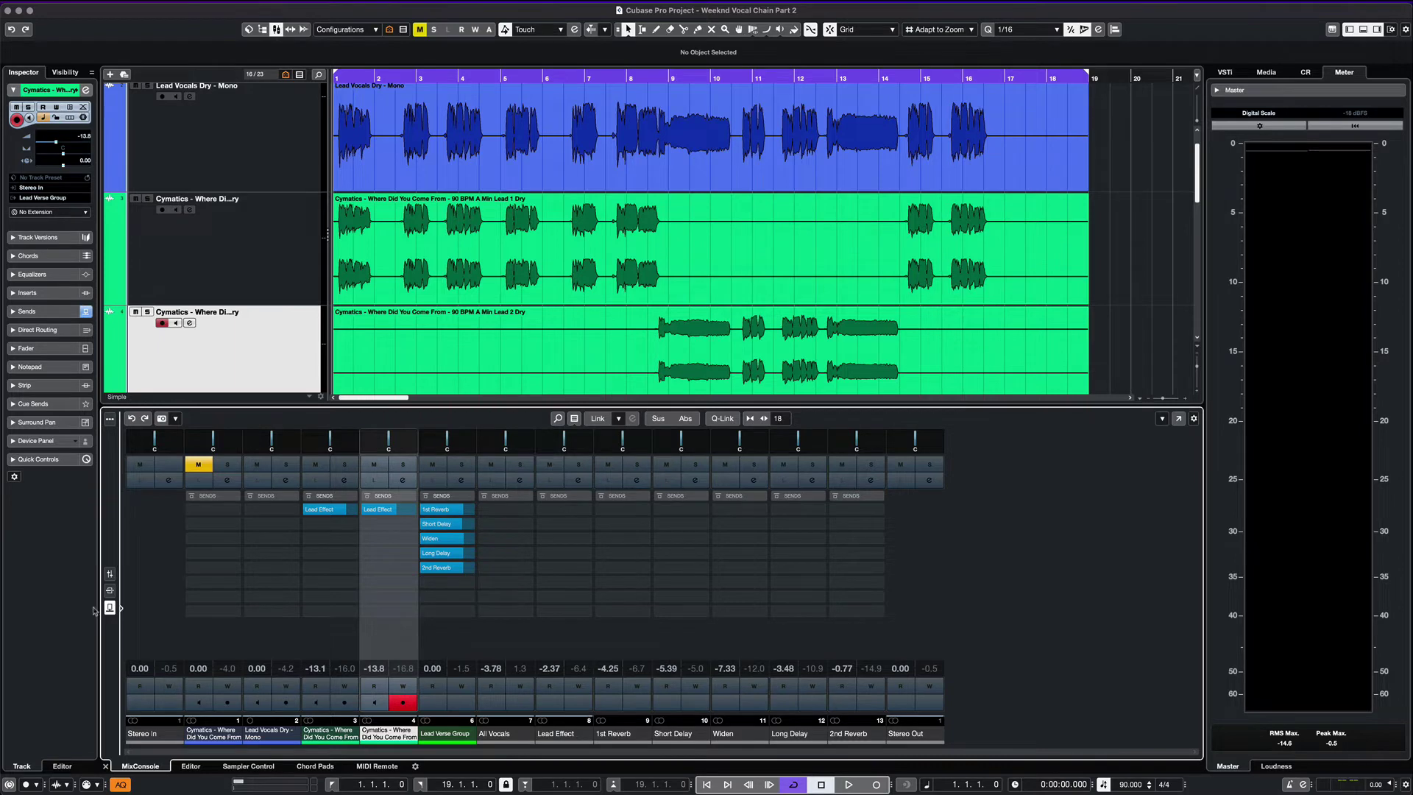
{"action": "left_click", "coordinate": [109, 574]}
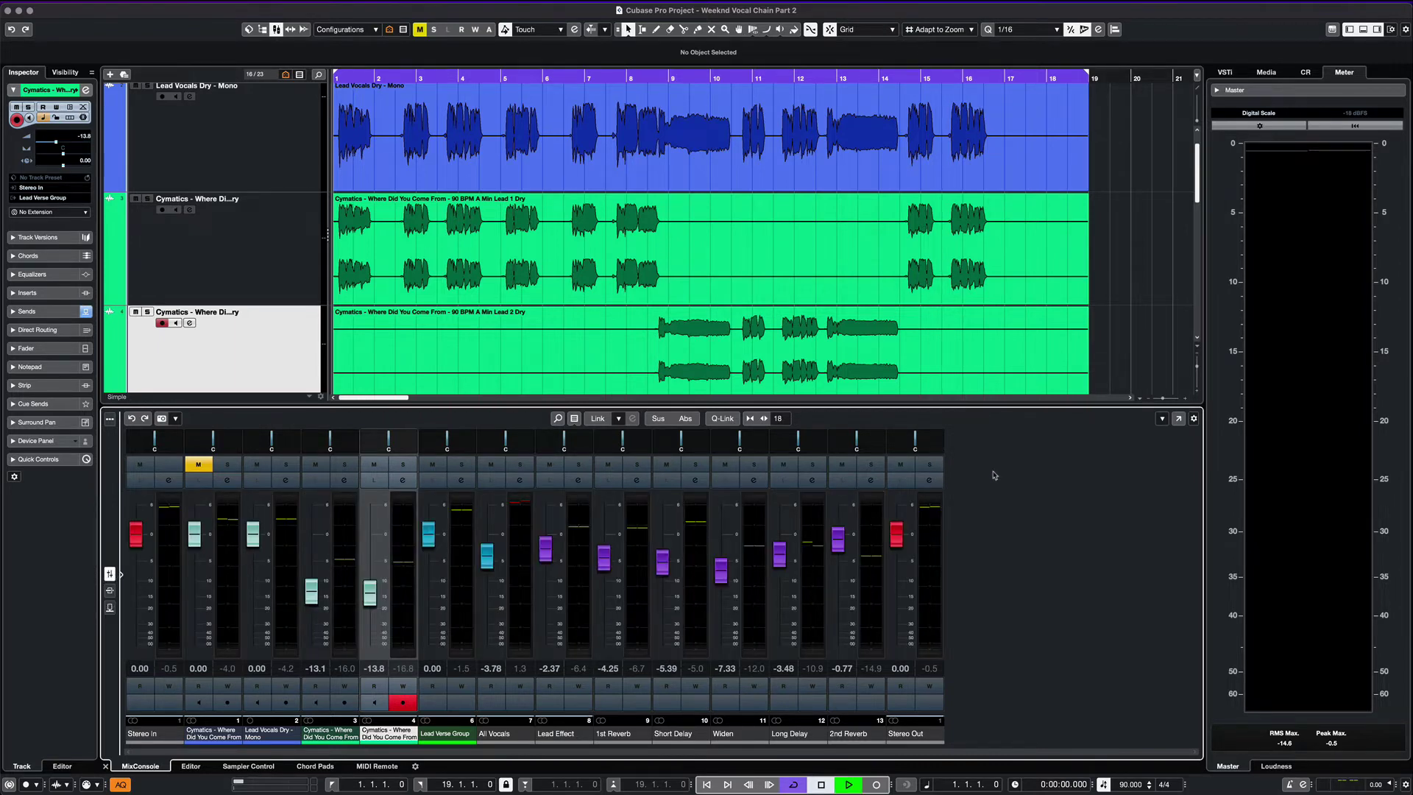
- Play the processed vocal mix from the project start and stop around bar 11
{"action": "key", "text": "space"}
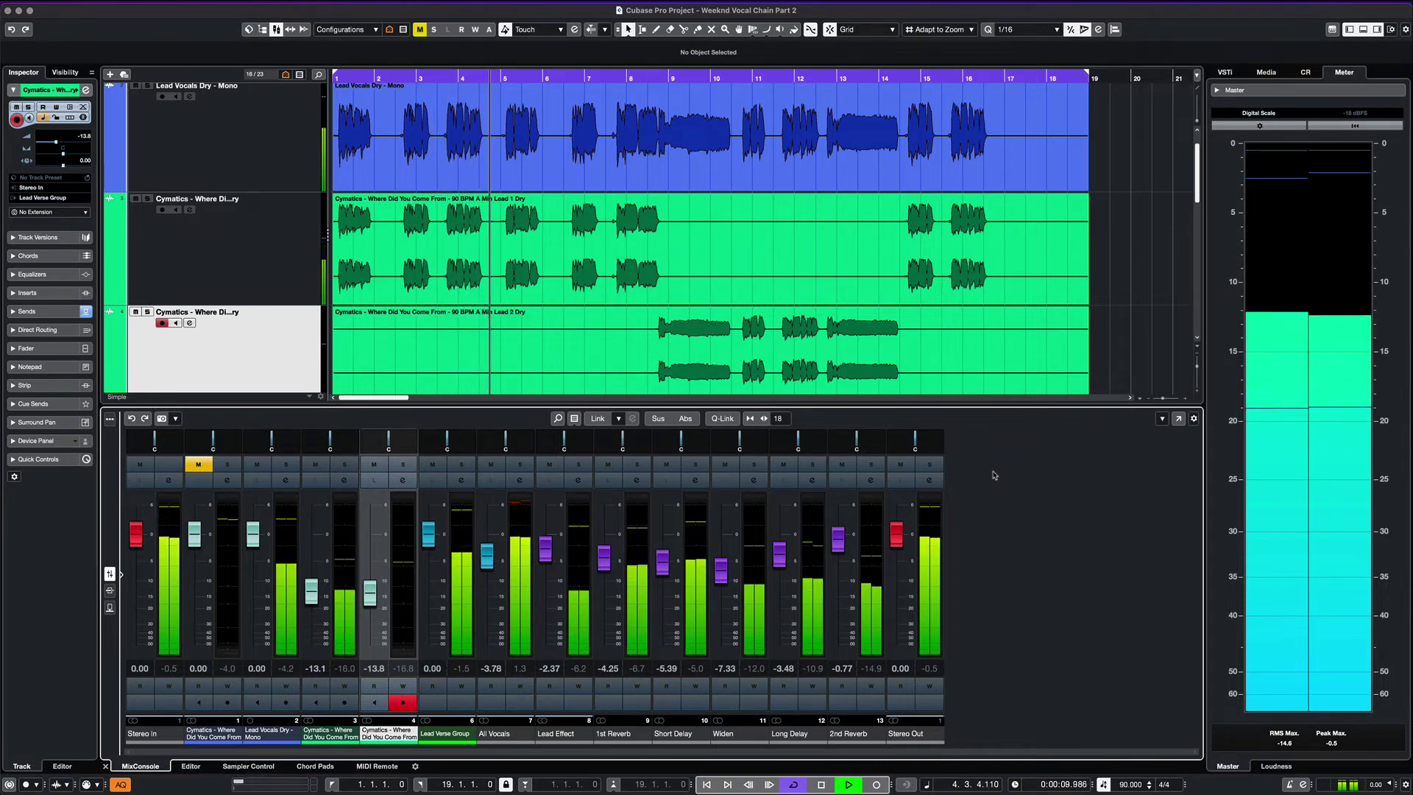
{"action": "scroll", "coordinate": [1106, 337], "scroll_direction": "up", "scroll_amount": 1}
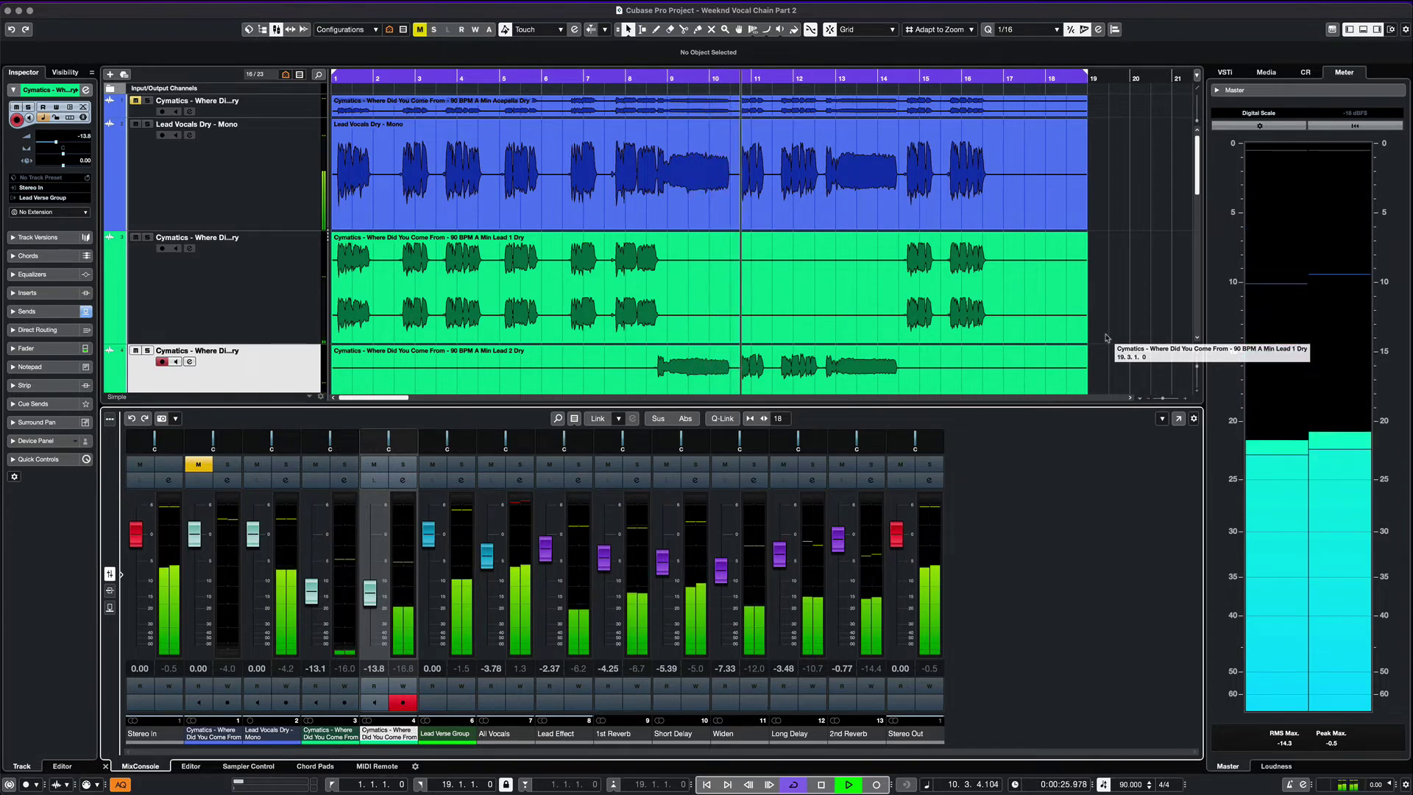
{"action": "key", "text": "space"}
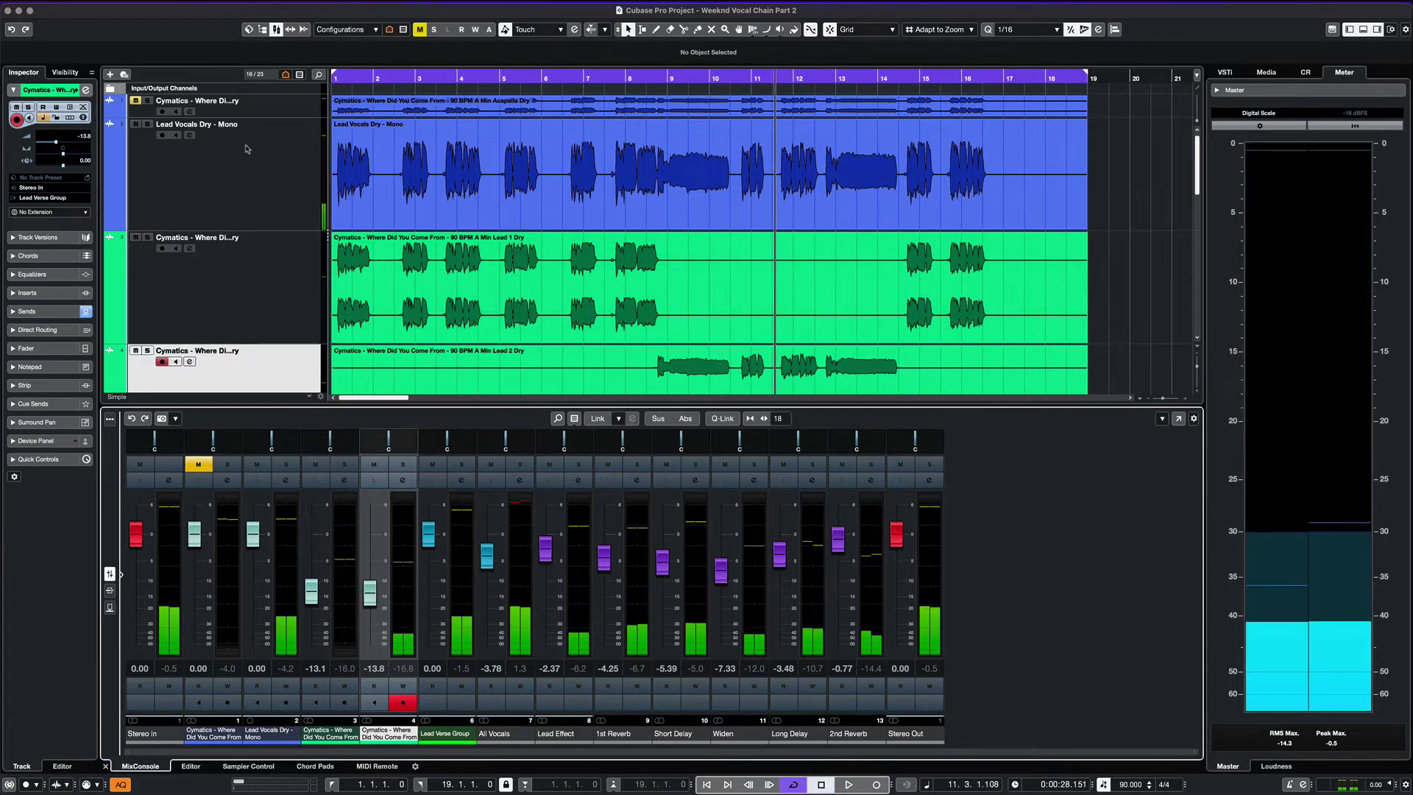
- Audition the original acapella soloed, then mute it so the processed wet vocals play instead
{"action": "left_click", "coordinate": [192, 109]}
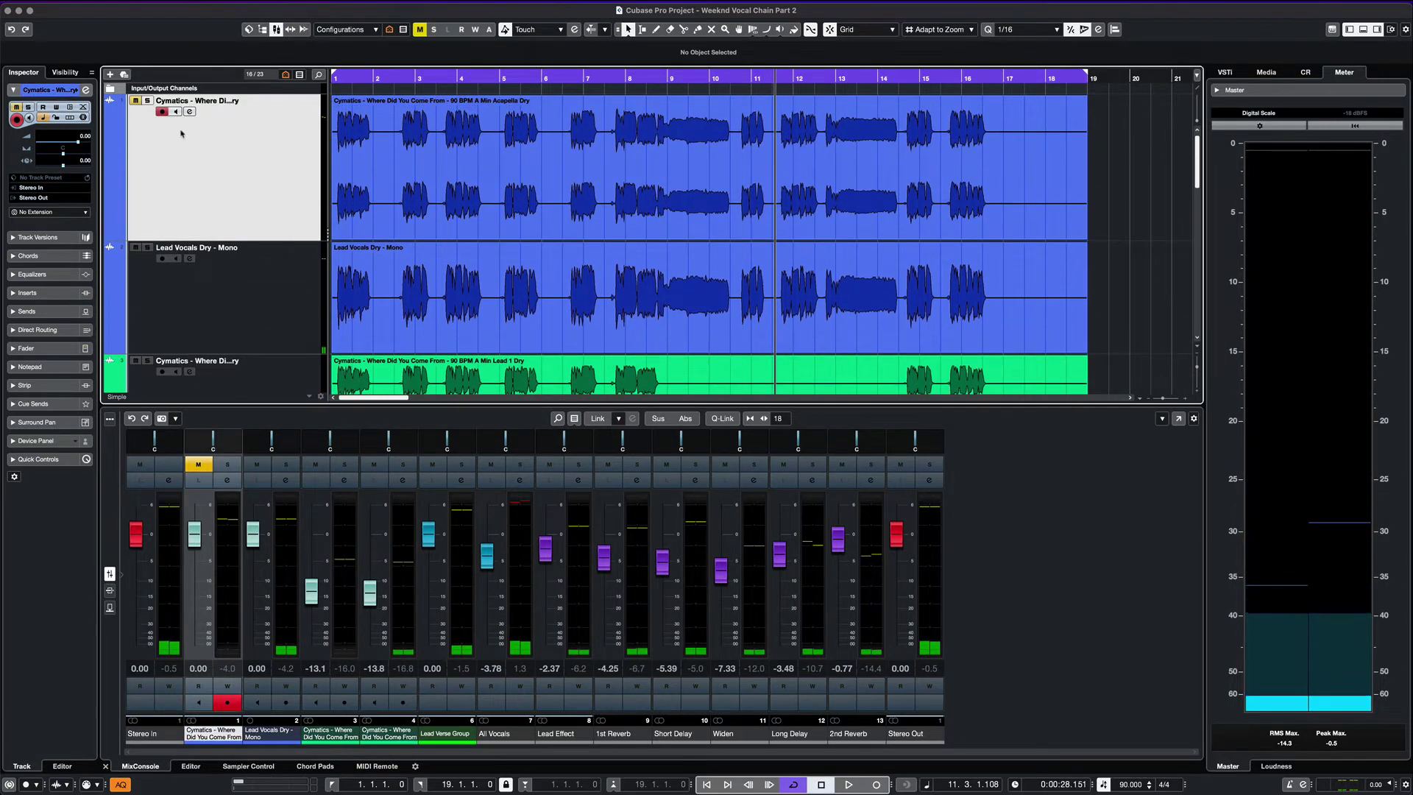
{"action": "left_click", "coordinate": [148, 101]}
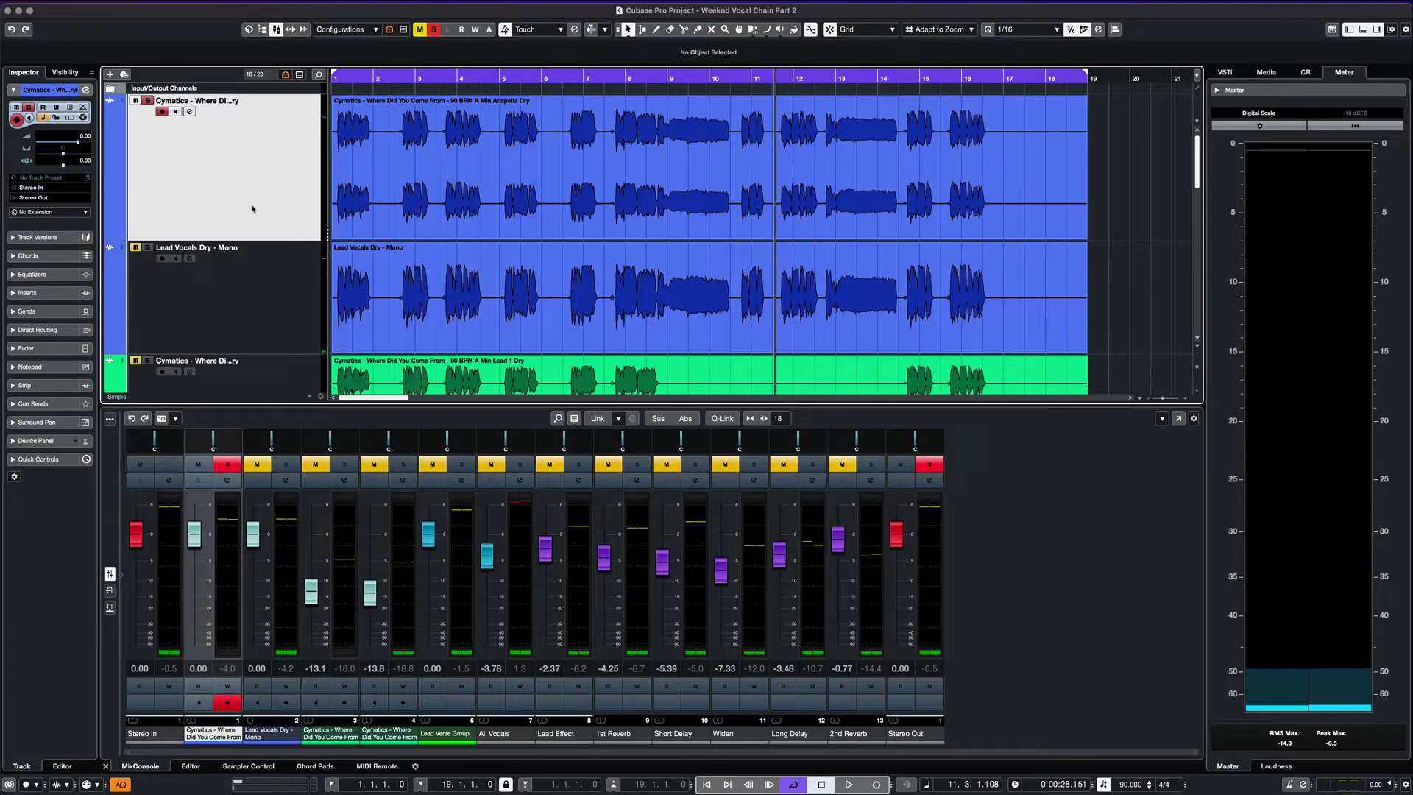
{"action": "scroll", "coordinate": [251, 207], "scroll_direction": "down", "scroll_amount": 10}
{"action": "scroll", "coordinate": [252, 209], "scroll_direction": "up", "scroll_amount": 10}
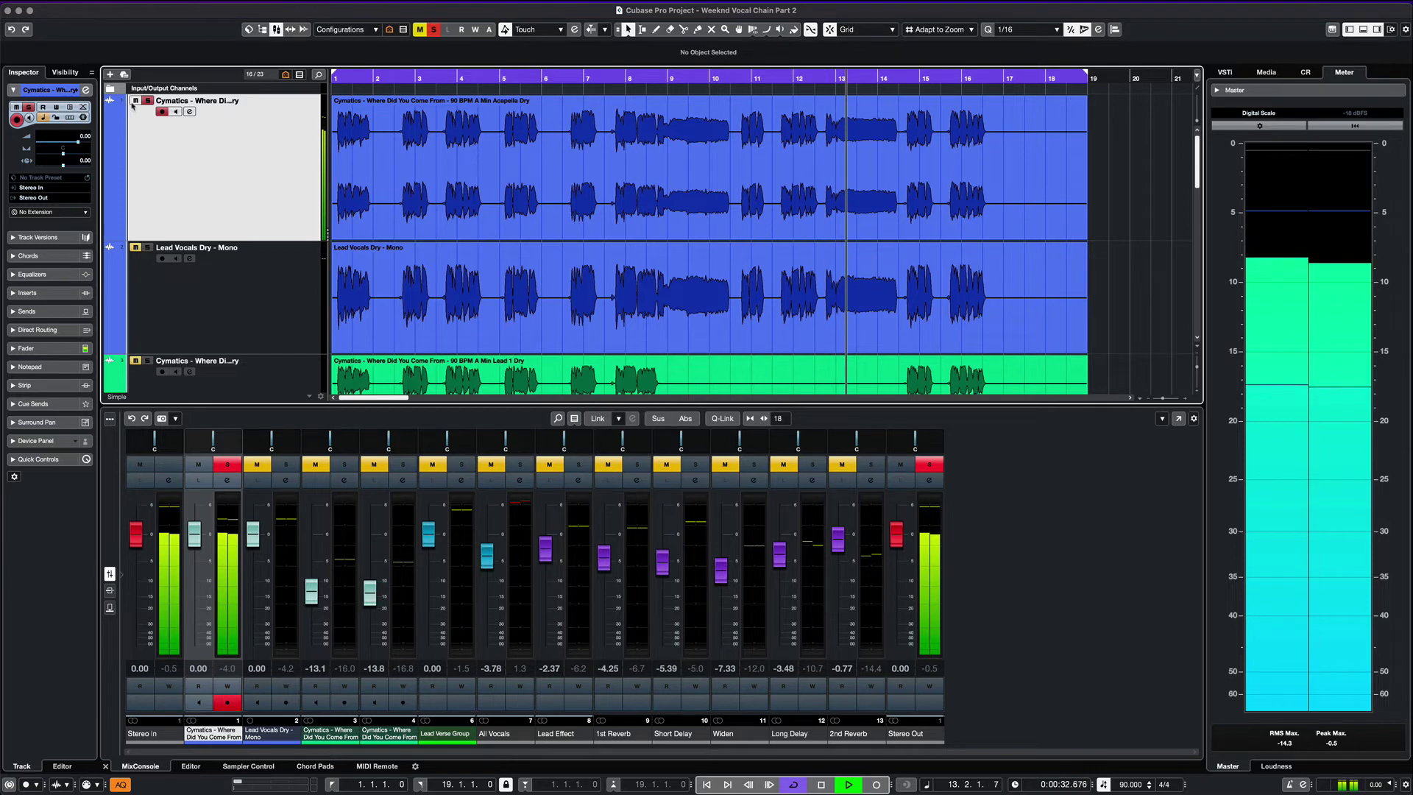
{"action": "left_click", "coordinate": [134, 99]}
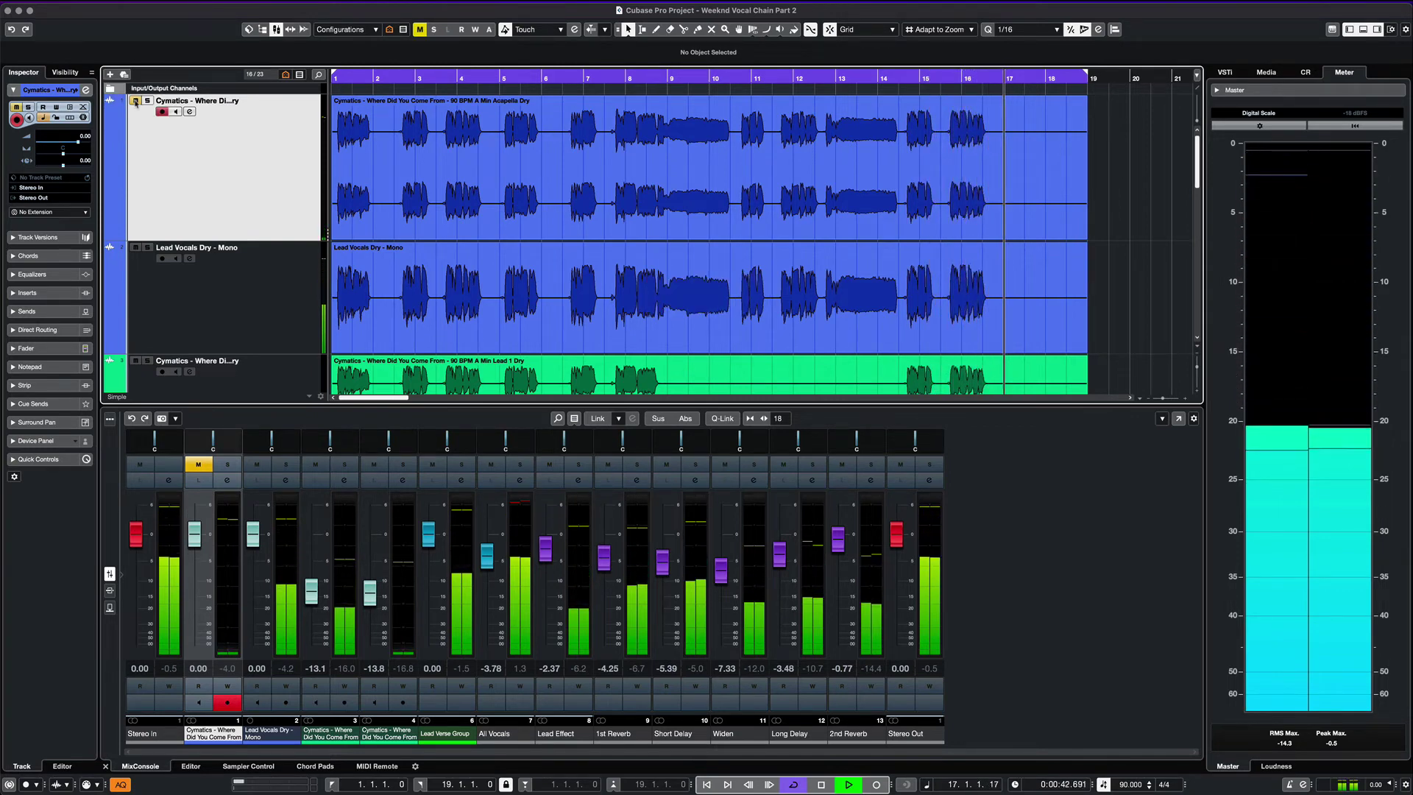
{"action": "key", "text": "space"}
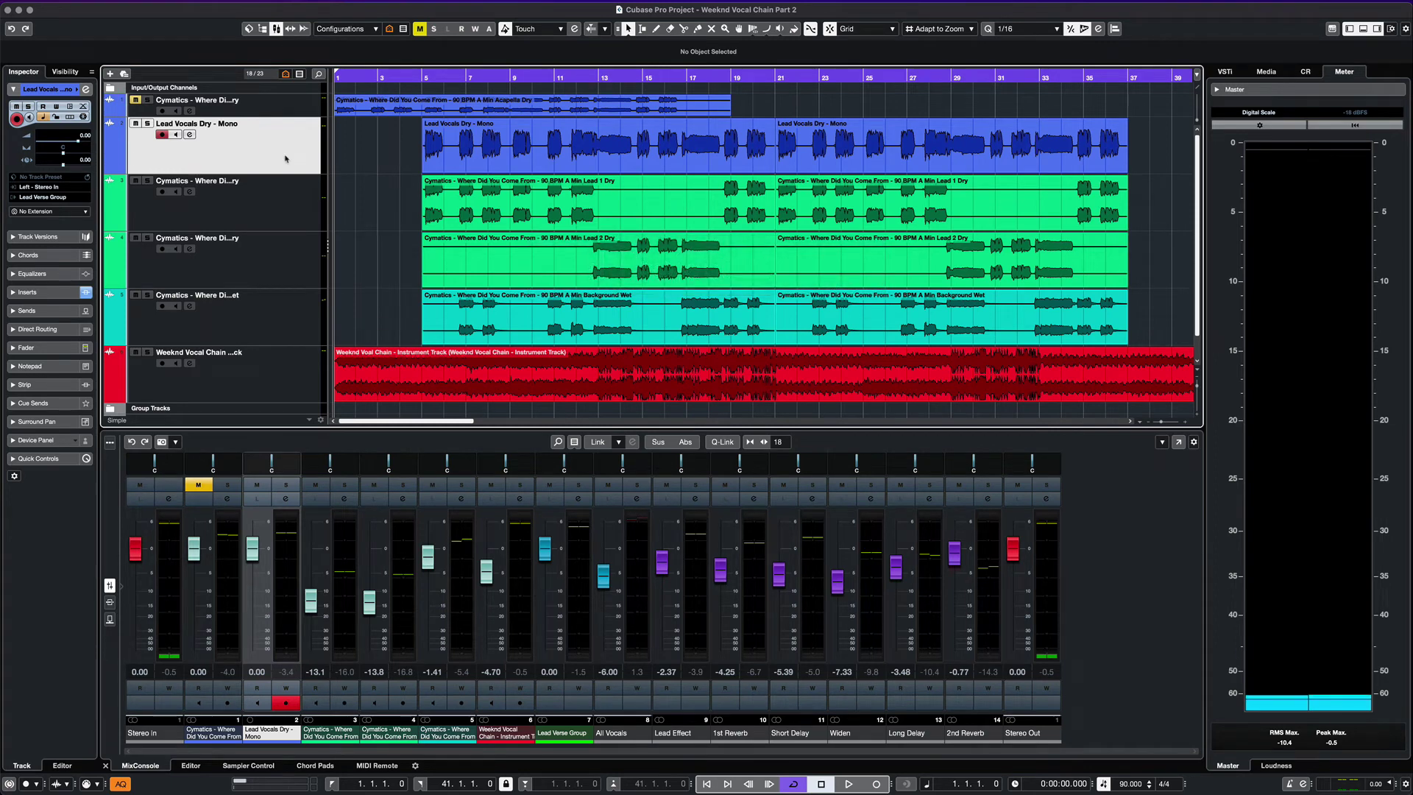
{"action": "key", "text": "Down"}
{"action": "key", "text": "Down"}
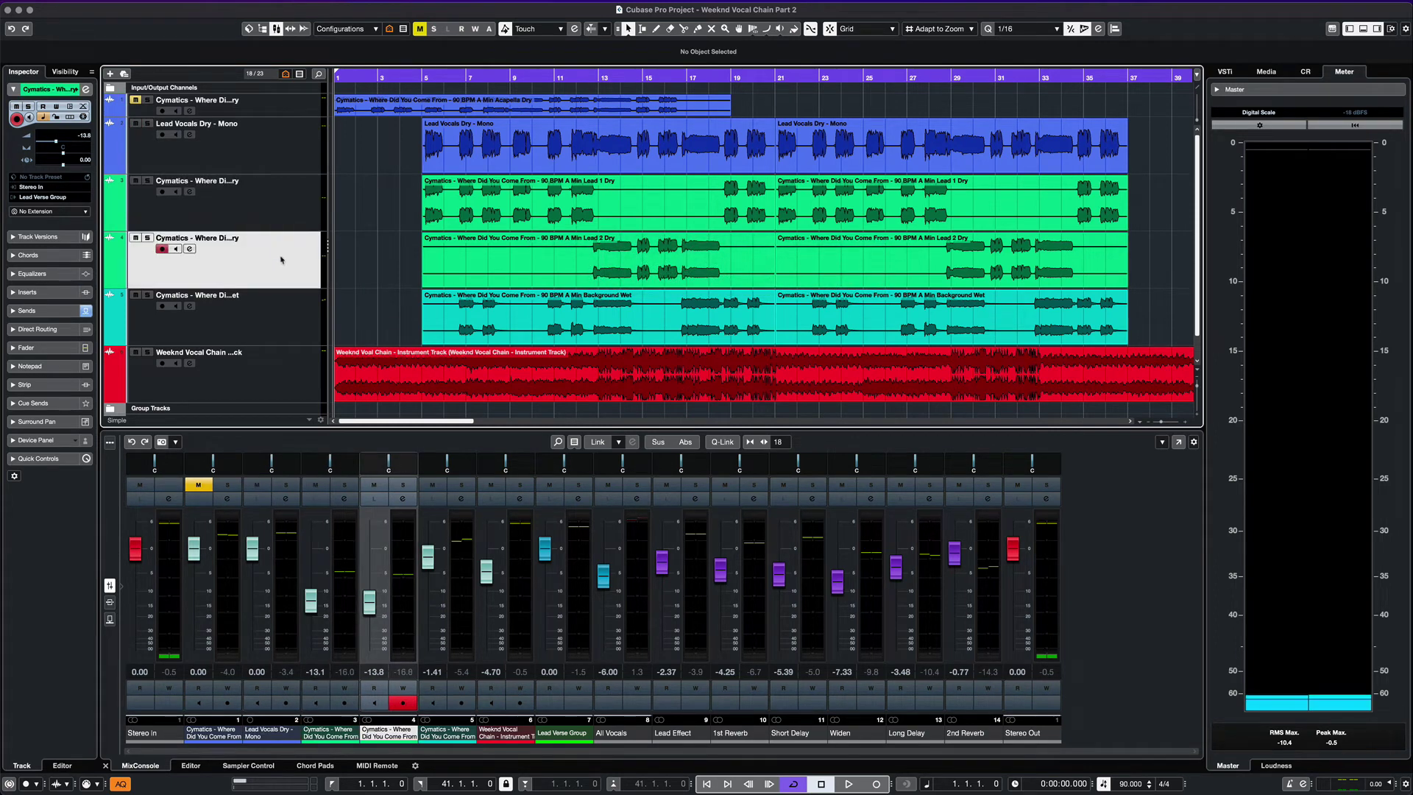
{"action": "key", "text": "Down"}
{"action": "key", "text": "Down"}
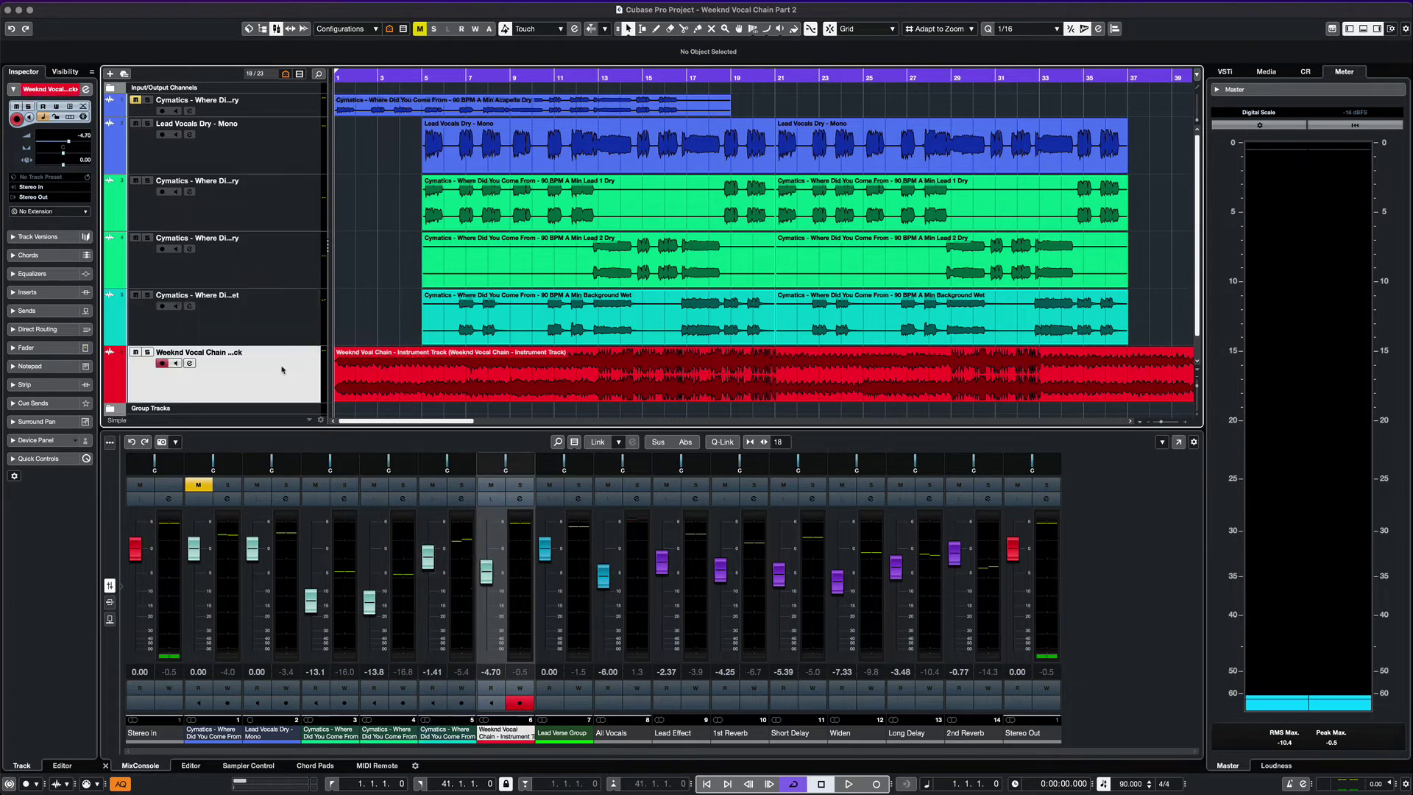